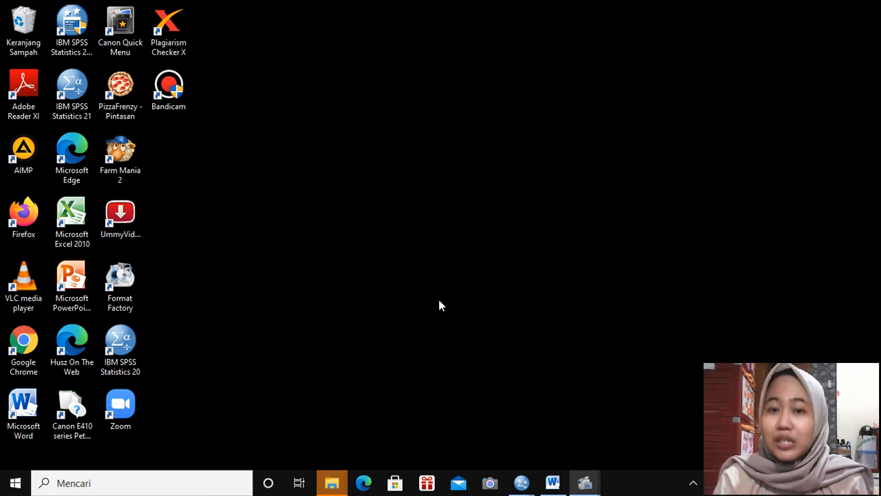
- Open the Kasus P4 Golongan 3 document in Word and read the Kasus I description, pH data table and criteria
click(553, 484)
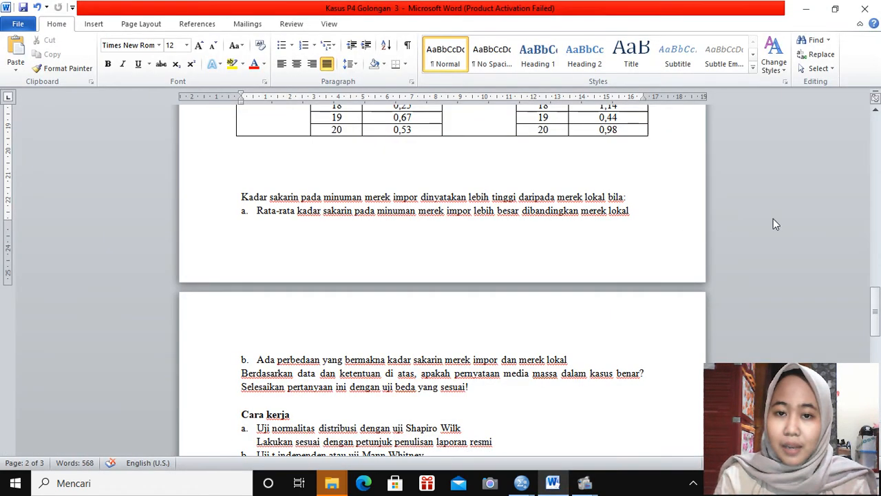
drag(875, 310, 875, 134)
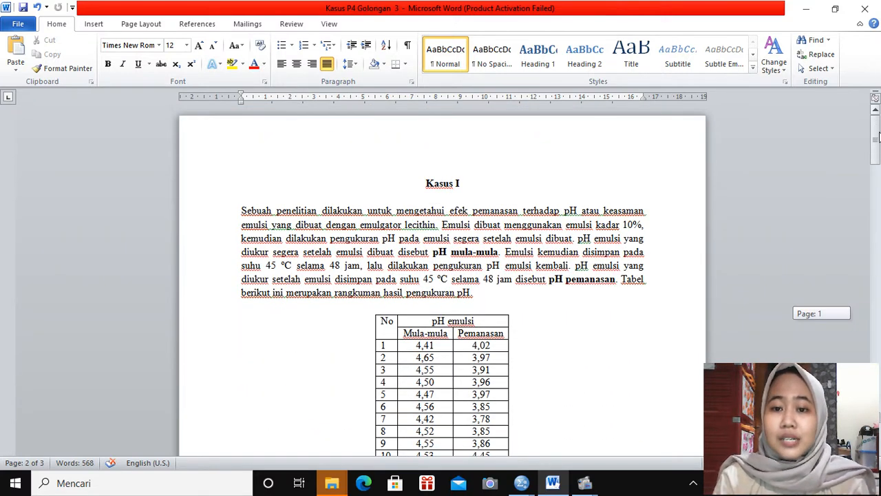
drag(878, 141, 879, 151)
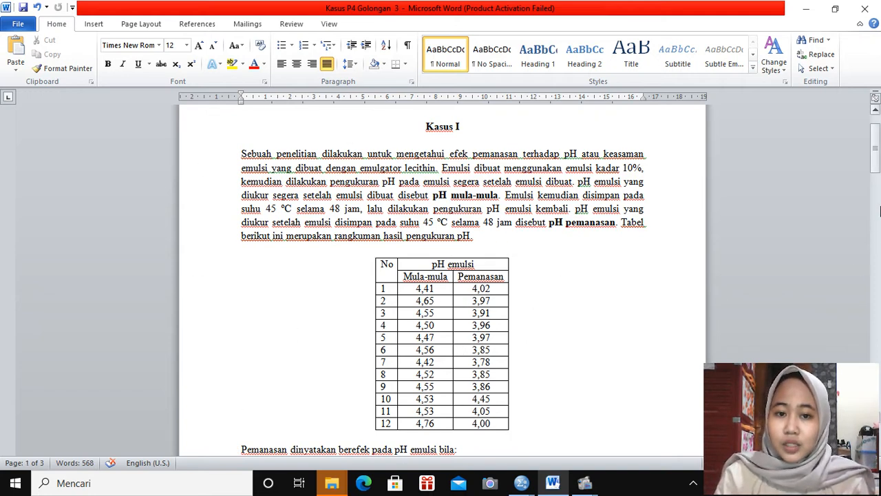
drag(877, 146, 878, 154)
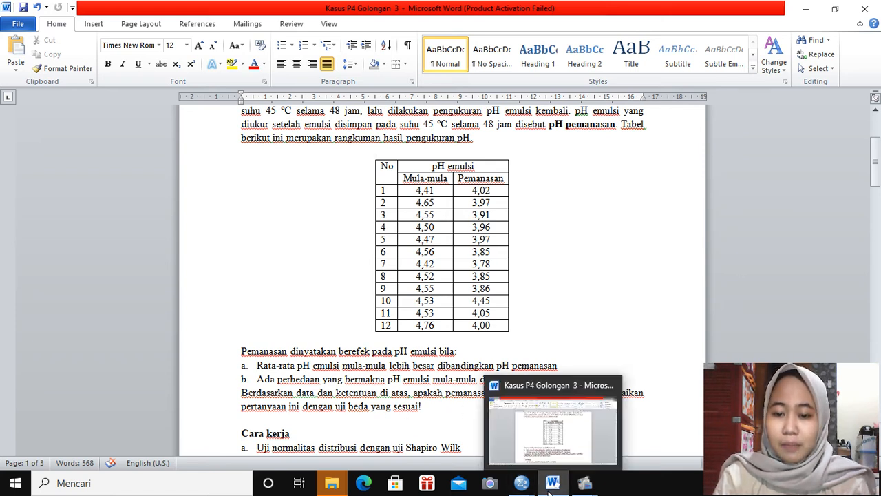
- Switch to the kasus 1 data file in SPSS and review the variable definitions and data values of Mula_mula and Pemanasan
mouse_move(522, 482)
click(90, 420)
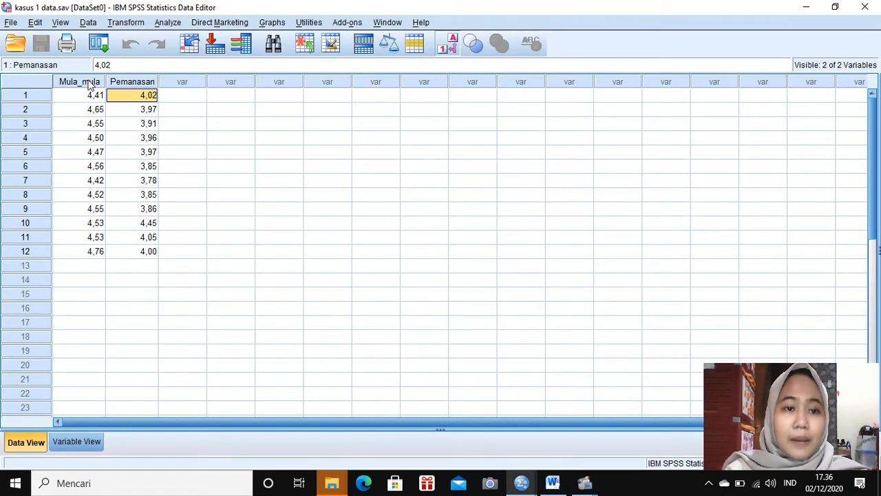
click(97, 444)
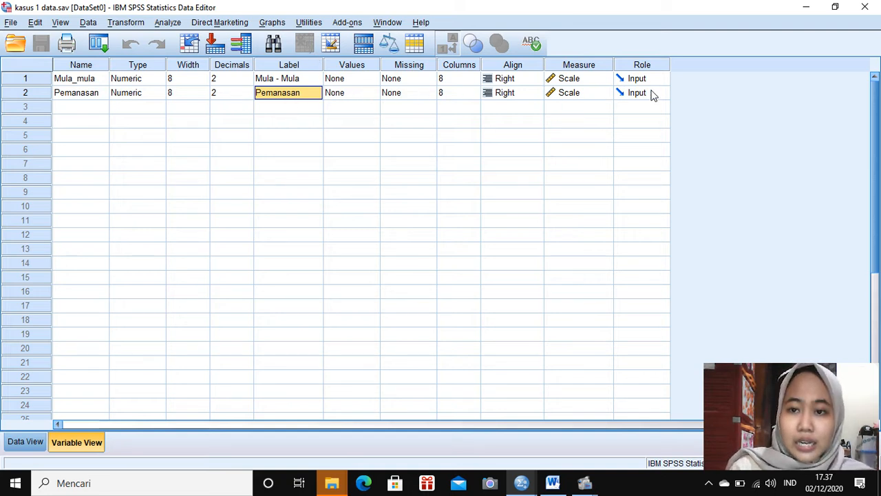
click(27, 443)
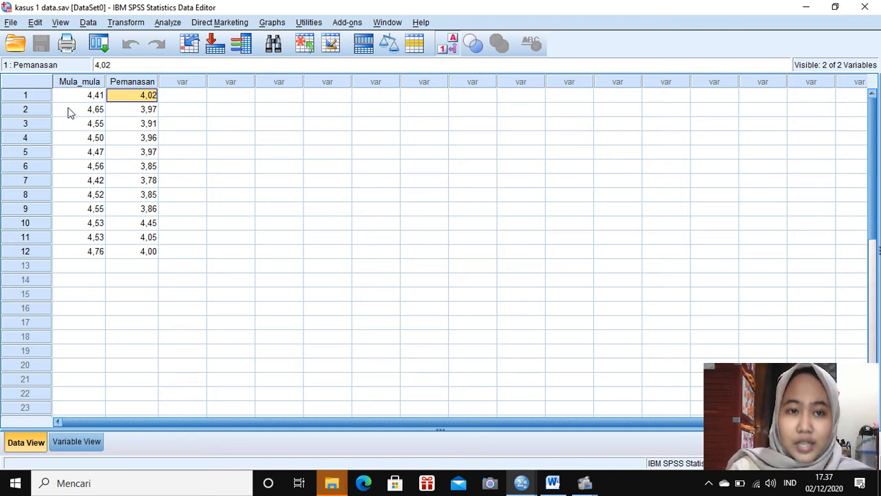
- Run the Explore analysis on Mula - Mula and Pemanasan, with no boxplots and with normality plots with tests
click(168, 23)
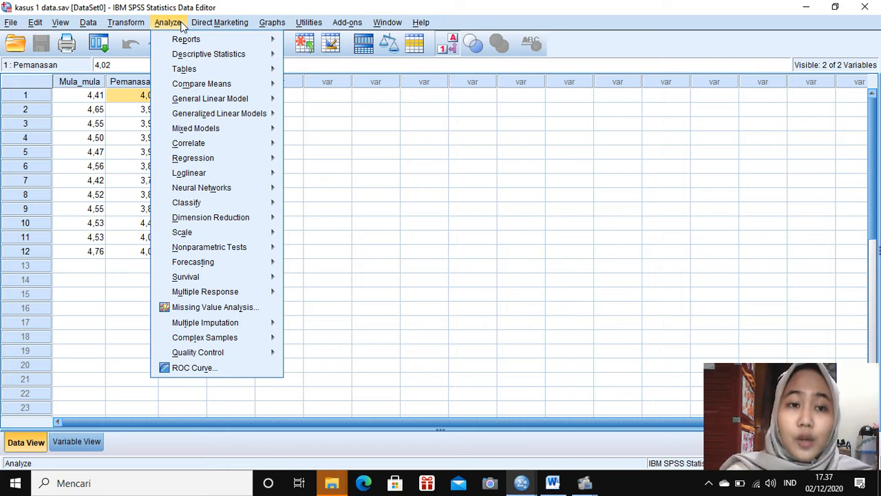
mouse_move(220, 21)
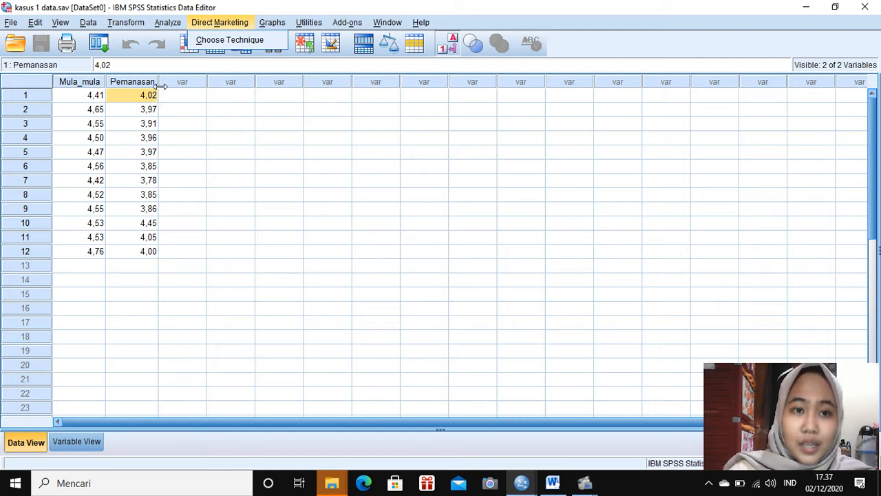
mouse_move(175, 26)
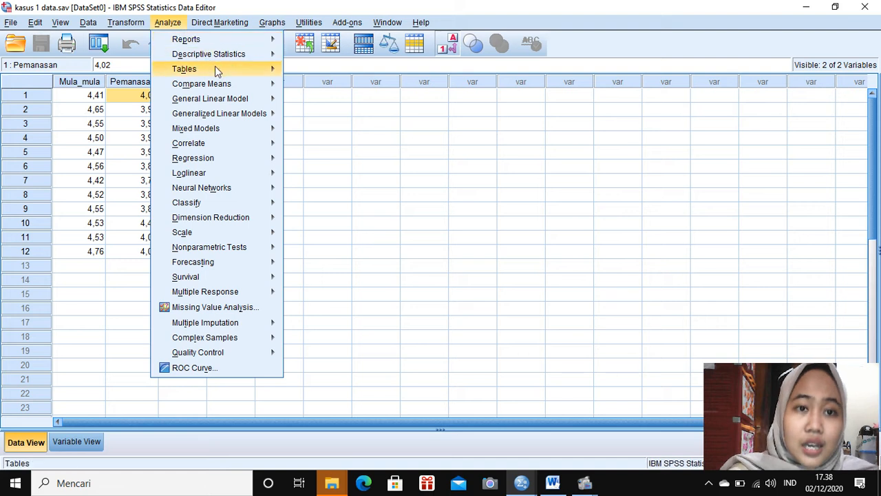
mouse_move(220, 55)
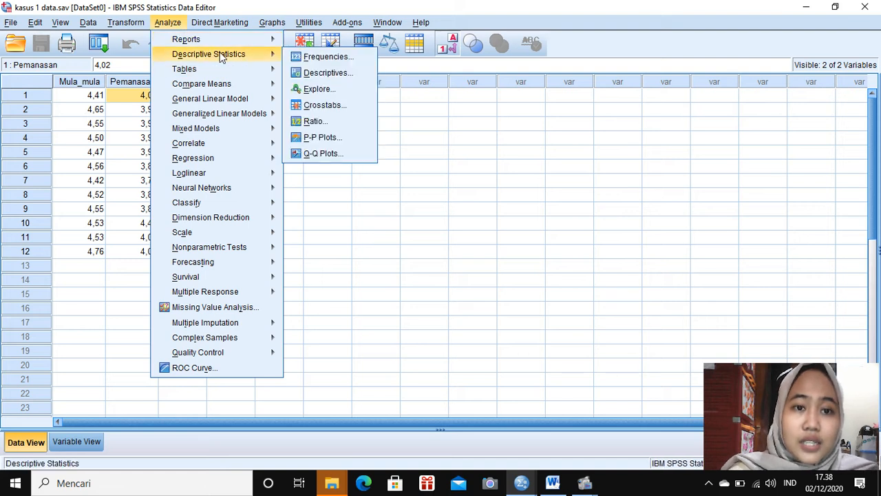
click(318, 89)
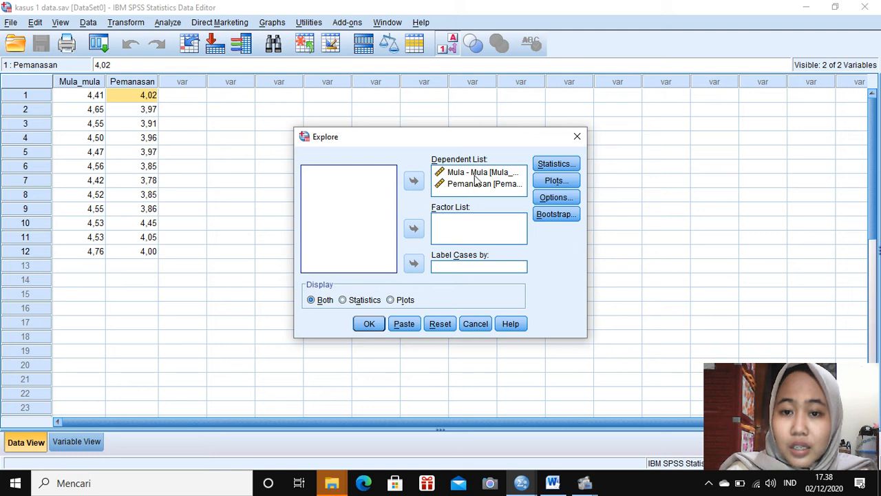
click(557, 181)
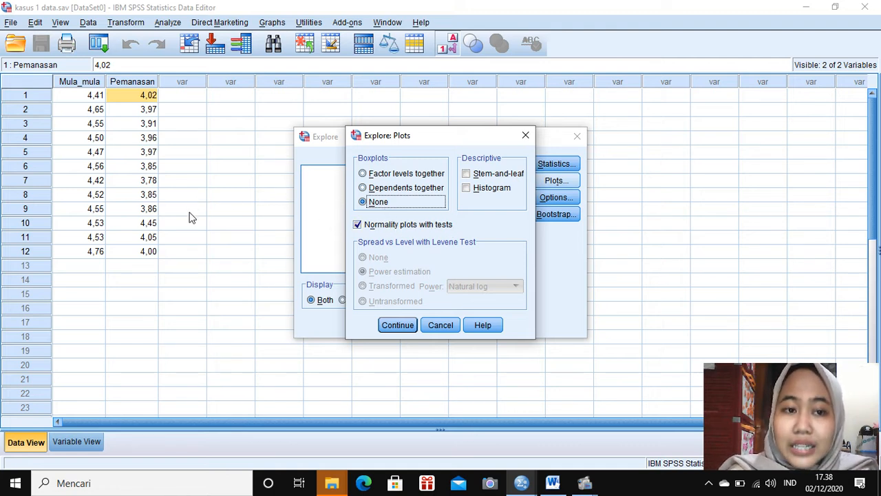
click(398, 325)
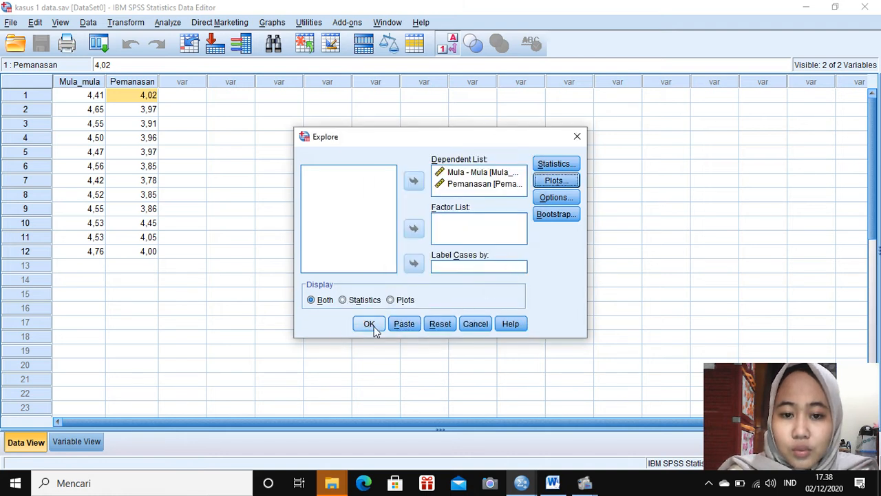
click(375, 329)
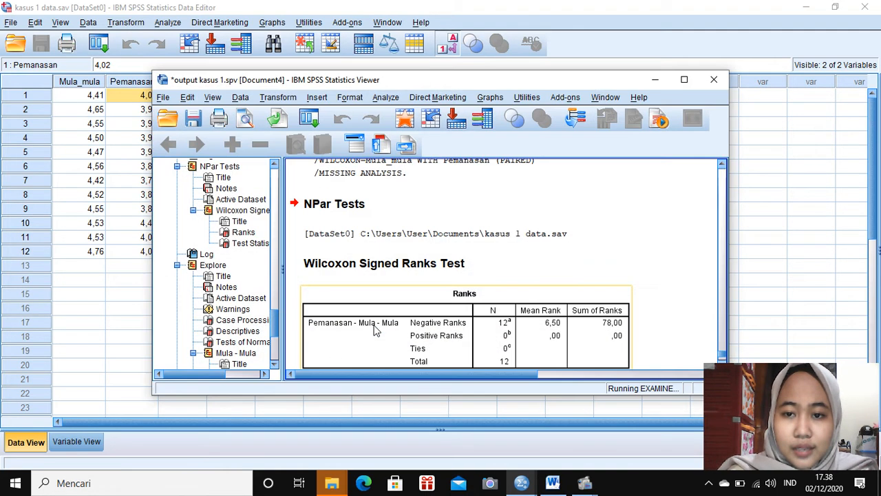
- Maximize the output viewer and examine the Shapiro-Wilk significance values and the descriptive means for both variables
click(685, 81)
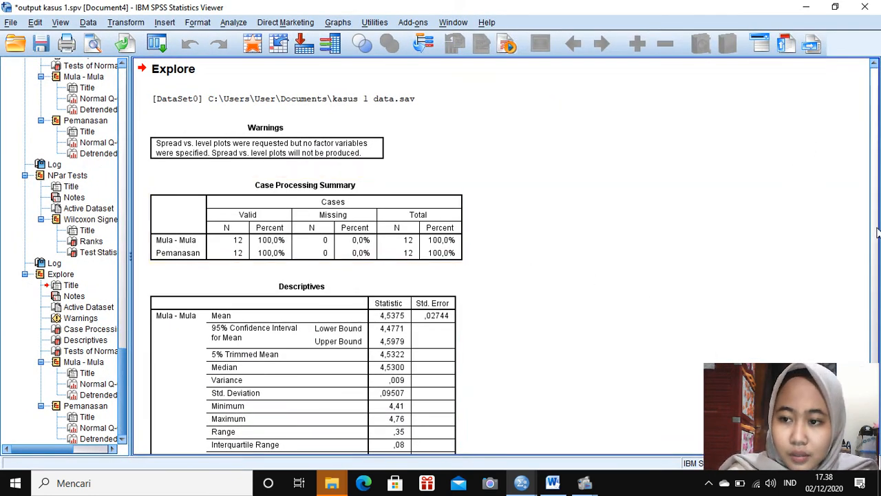
click(876, 347)
click(875, 348)
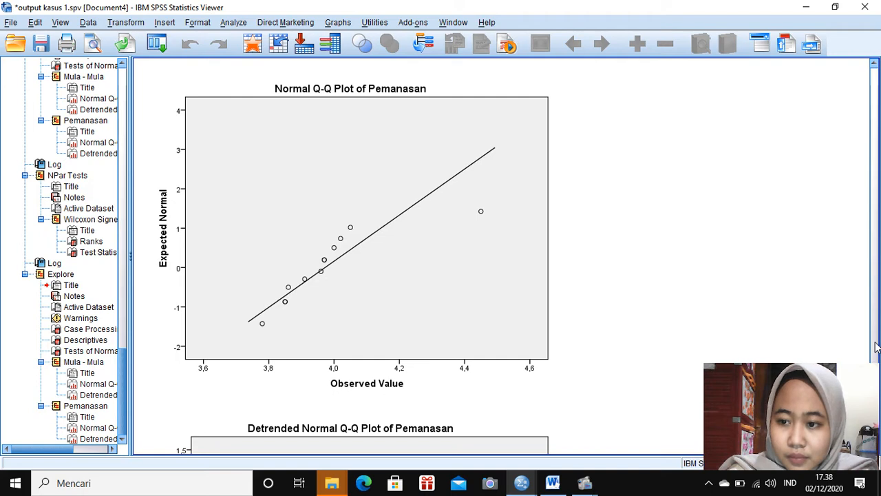
click(876, 347)
click(876, 348)
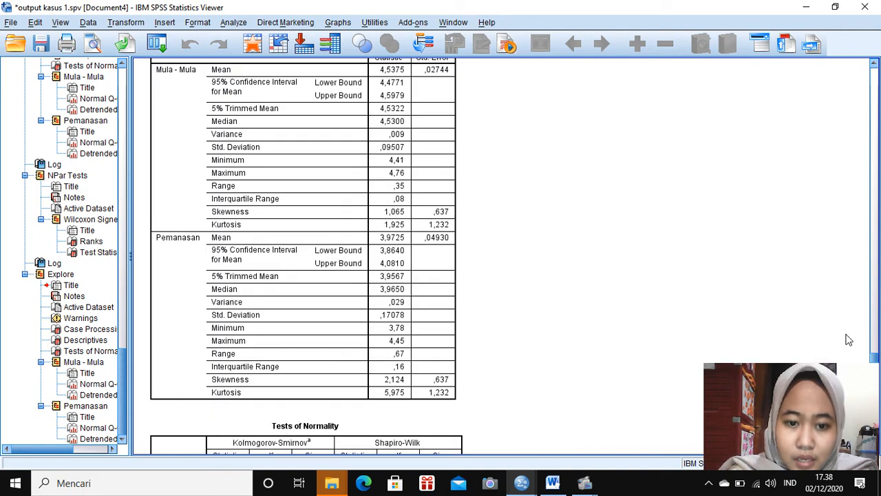
scroll(875, 363, down, 3)
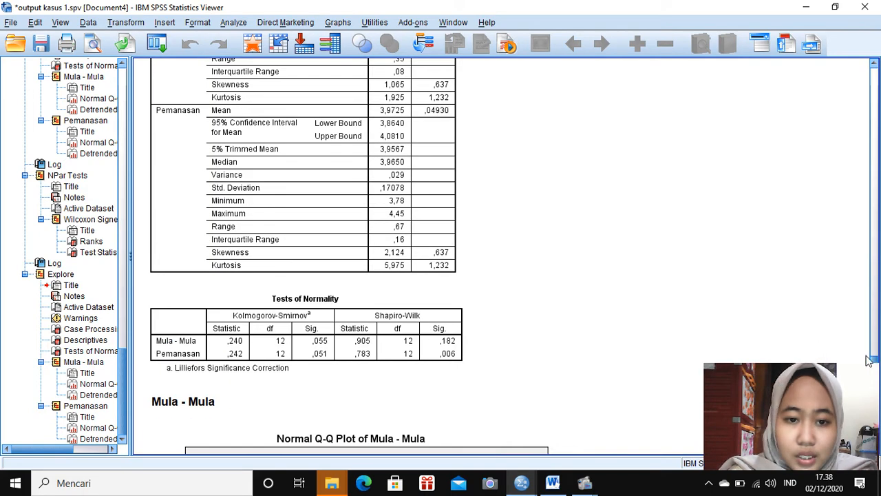
click(395, 374)
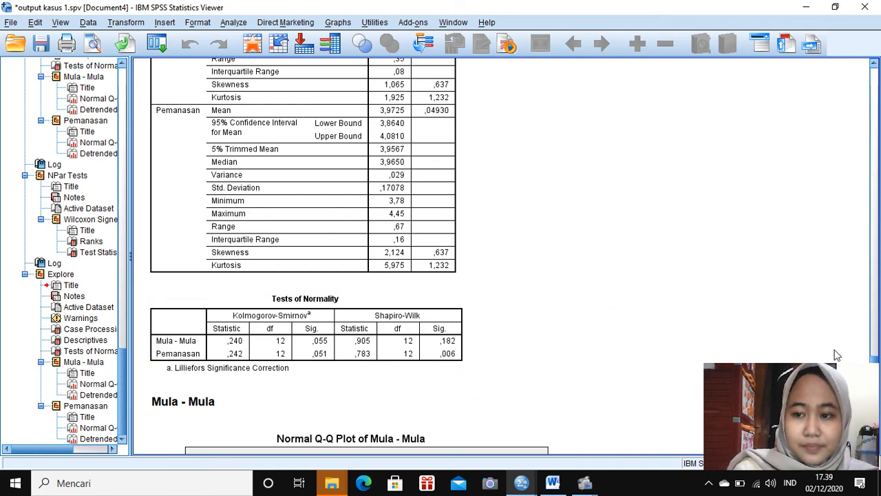
mouse_move(875, 359)
mouse_down()
mouse_move(875, 345)
mouse_move(875, 354)
mouse_up()
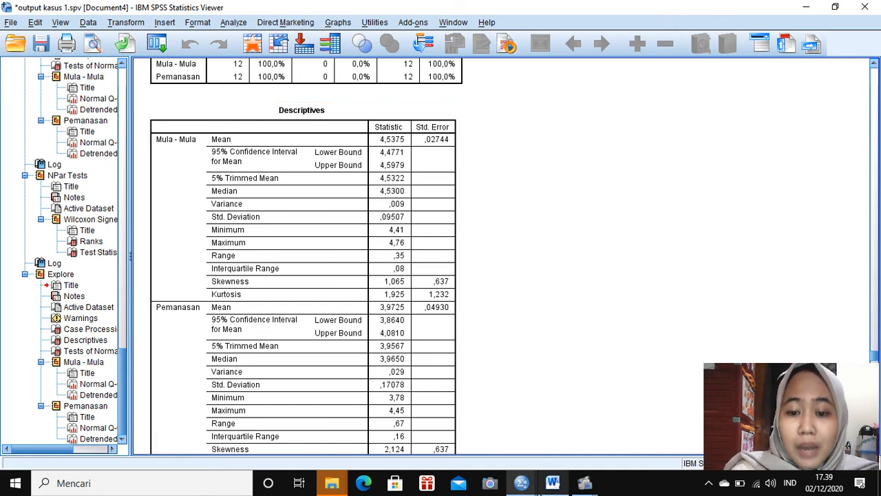
- Recheck the Kasus I criteria in the Word document, and return to the kasus 1 data file in SPSS
mouse_move(544, 485)
click(550, 426)
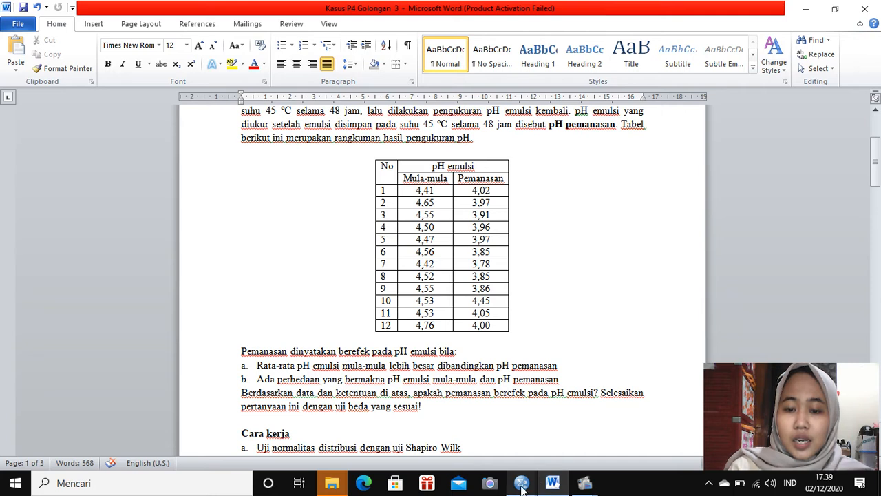
mouse_move(523, 486)
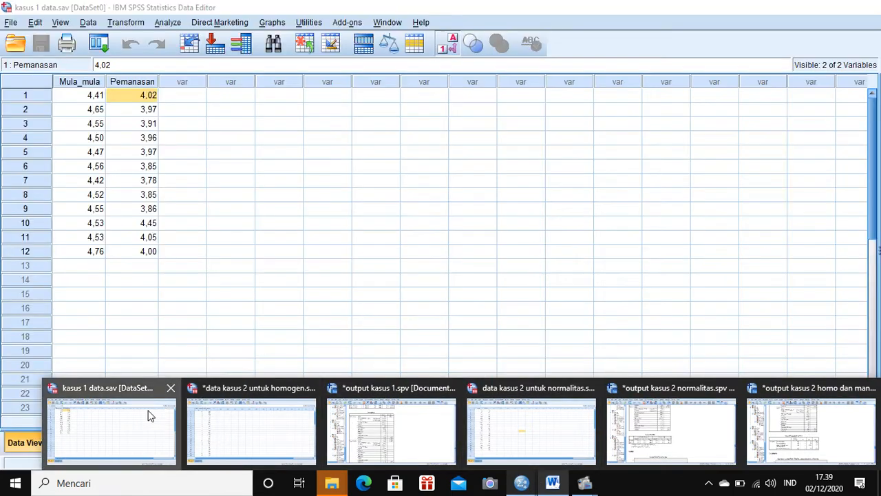
click(150, 416)
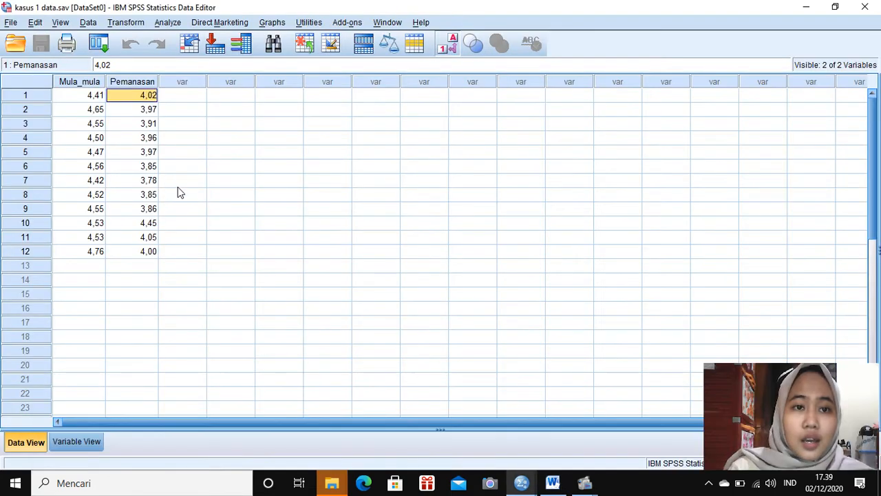
- Run a legacy 2 Related Samples Wilcoxon test on the Mula - Mula and Pemanasan pair, using the Asymptotic only method
click(169, 22)
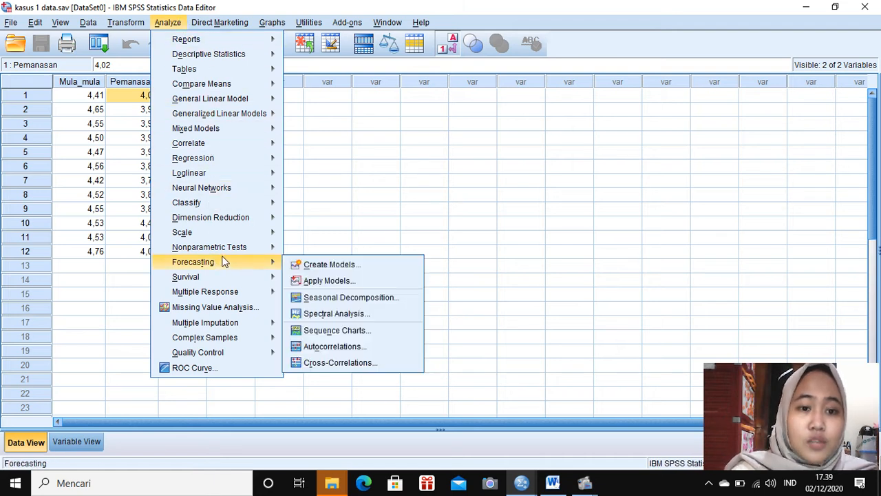
mouse_move(227, 253)
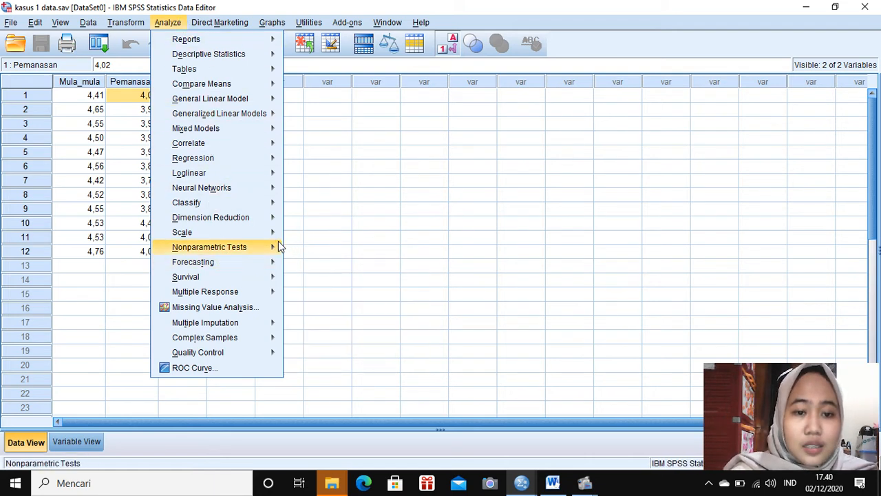
mouse_move(318, 307)
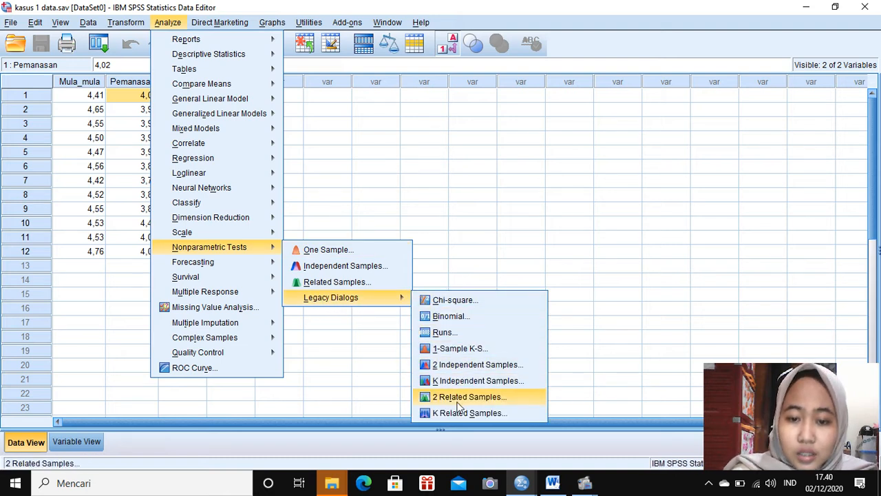
click(457, 403)
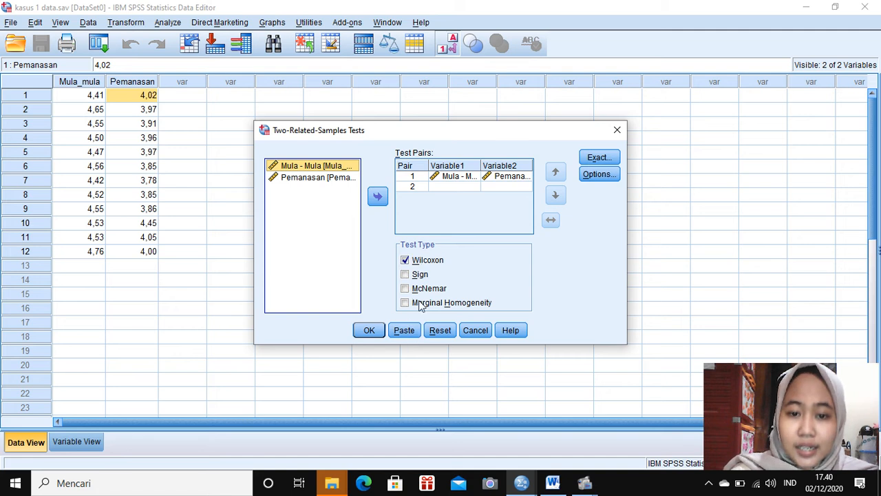
click(594, 157)
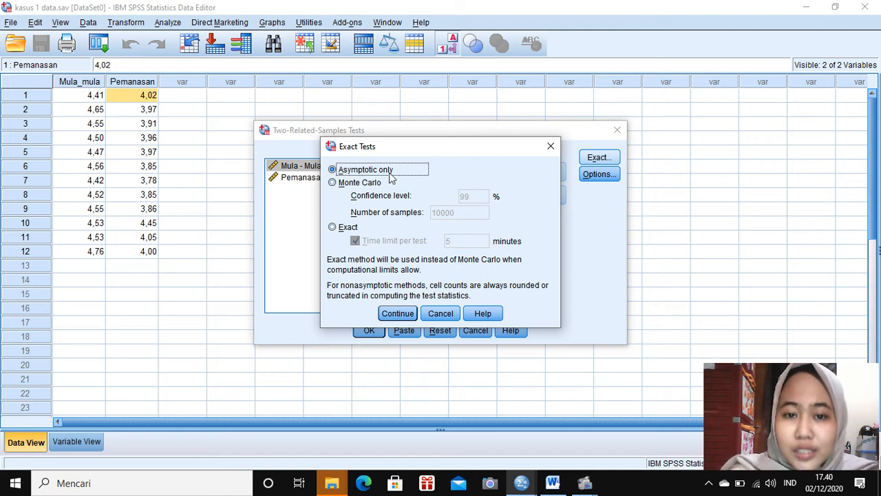
click(397, 314)
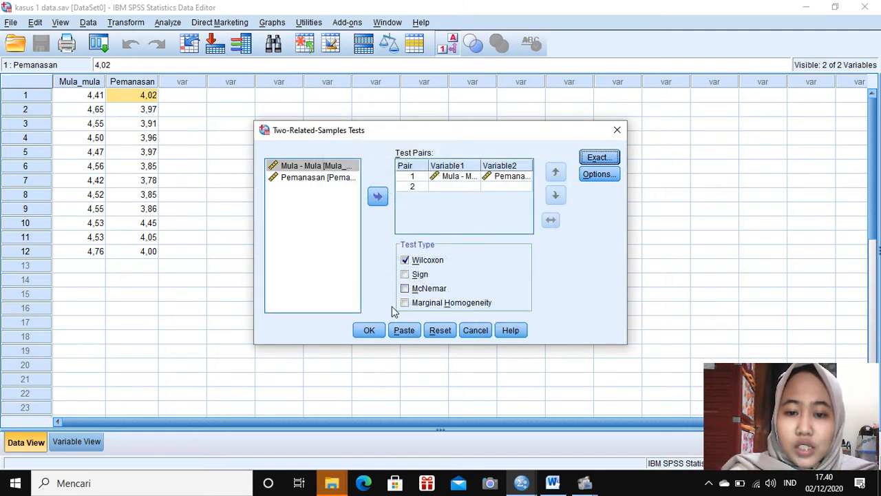
click(369, 329)
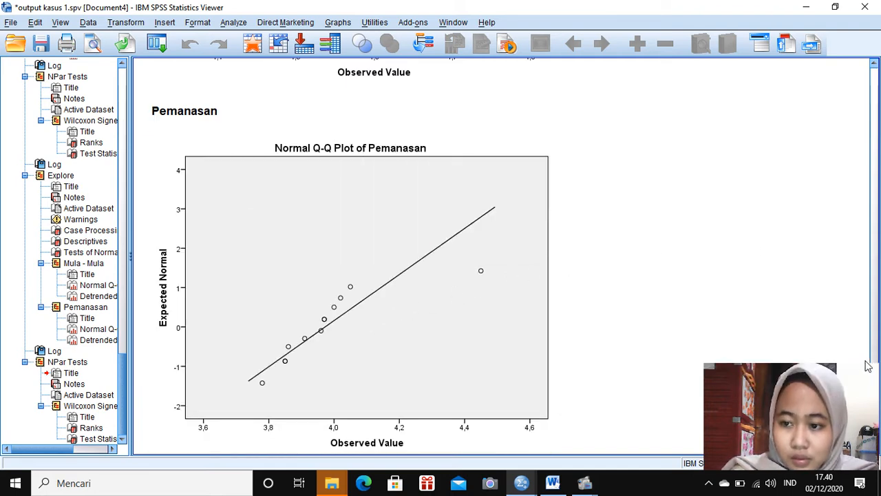
- Examine the Ranks and Test Statistics tables of the new Wilcoxon Signed Ranks Test, and minimize the output window
drag(818, 383, 795, 359)
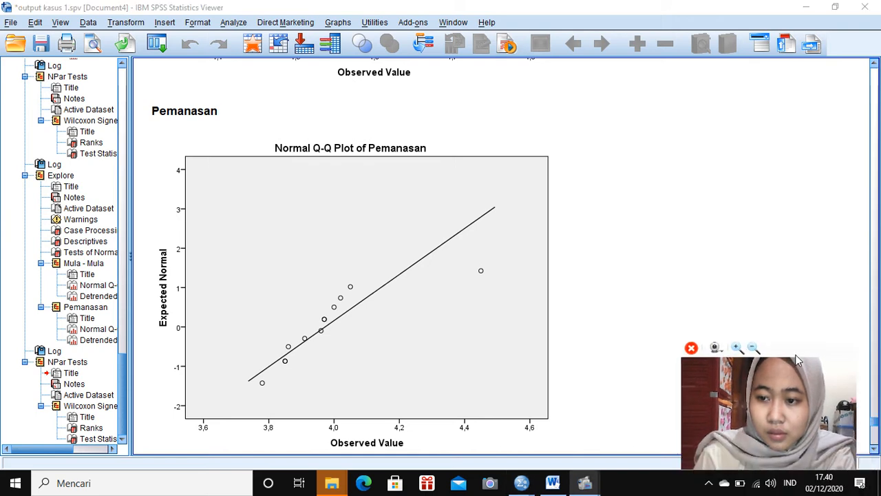
scroll(876, 427, down, 3)
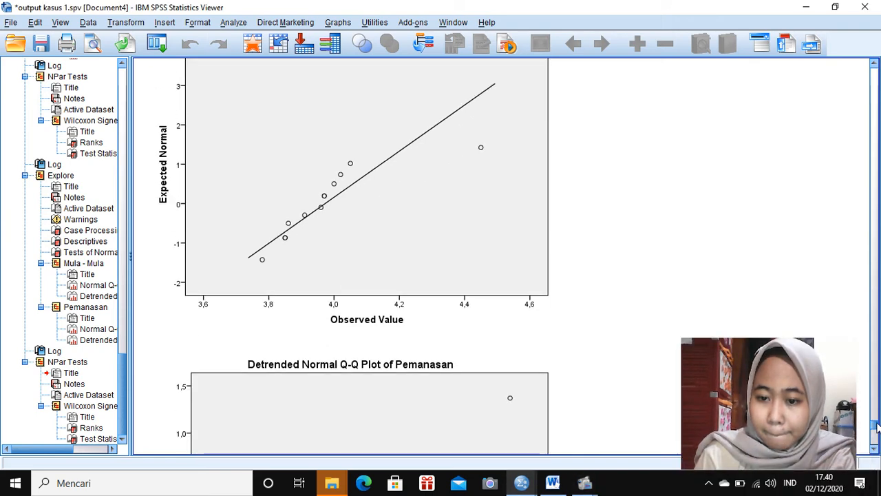
scroll(876, 427, down, 10)
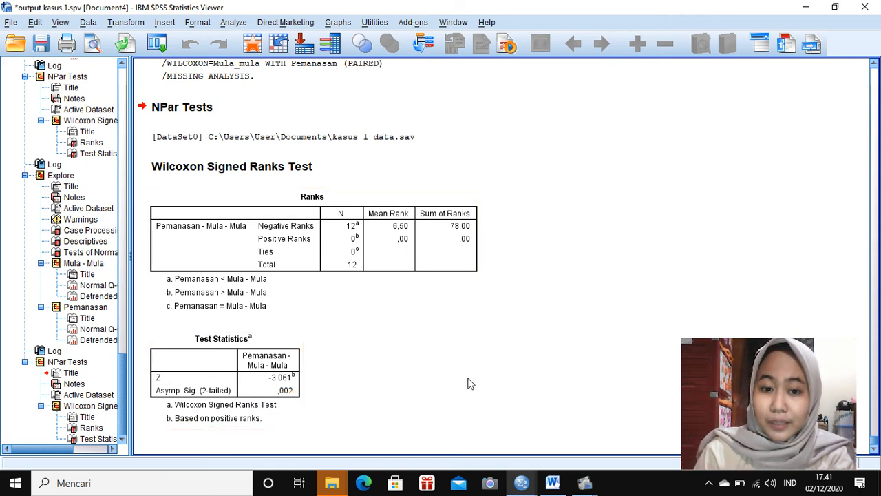
click(806, 8)
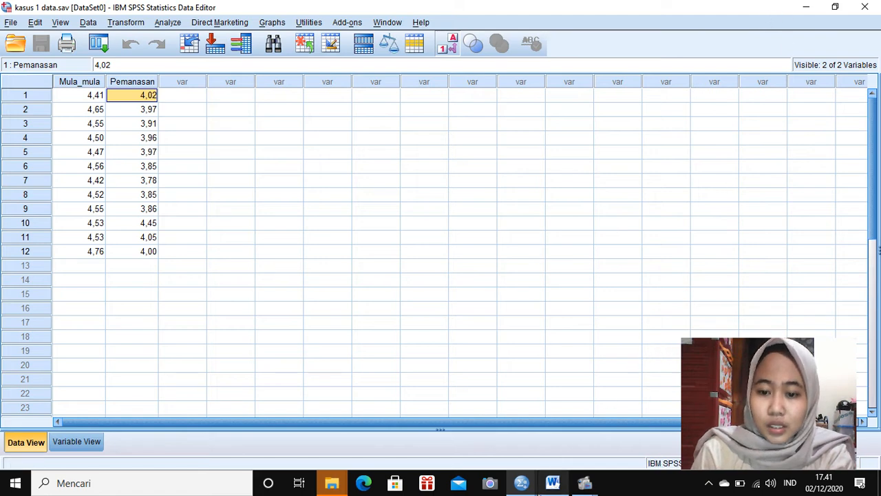
- Switch to the Word document and read the Kasus II description, its saccharin data table and the decision criteria below it
click(553, 482)
drag(879, 153, 880, 252)
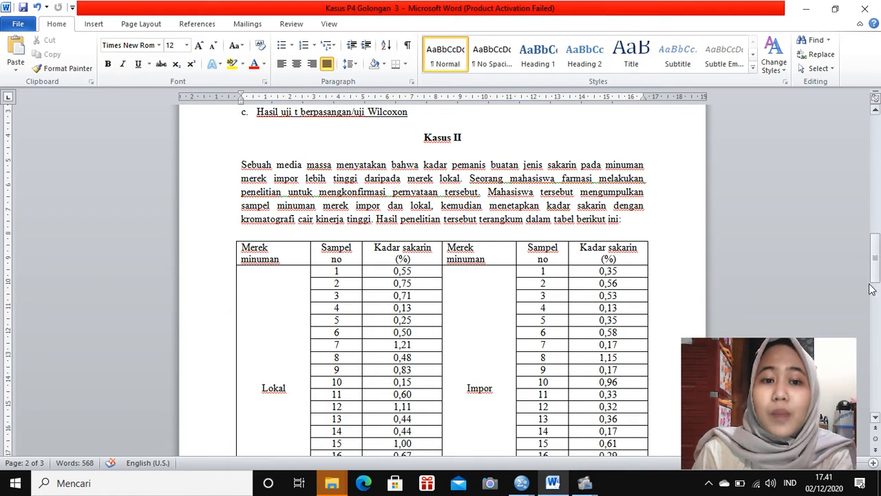
drag(879, 267, 879, 290)
click(241, 401)
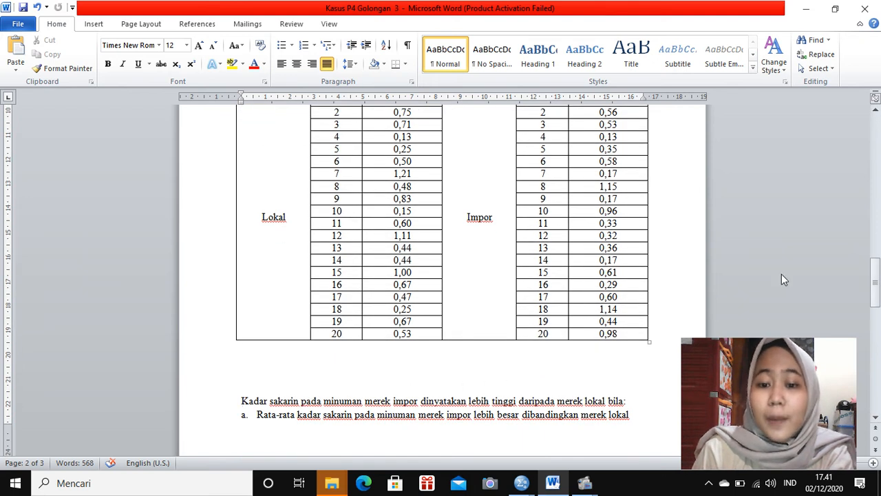
mouse_move(852, 375)
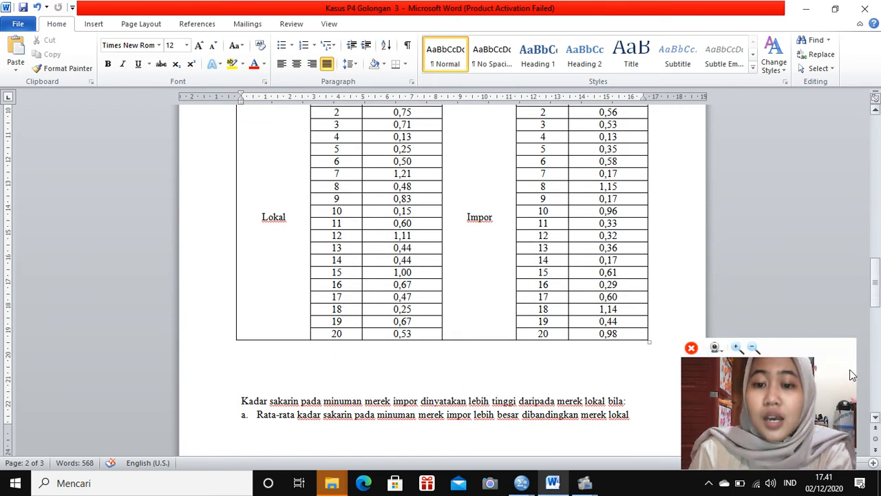
drag(878, 294, 880, 316)
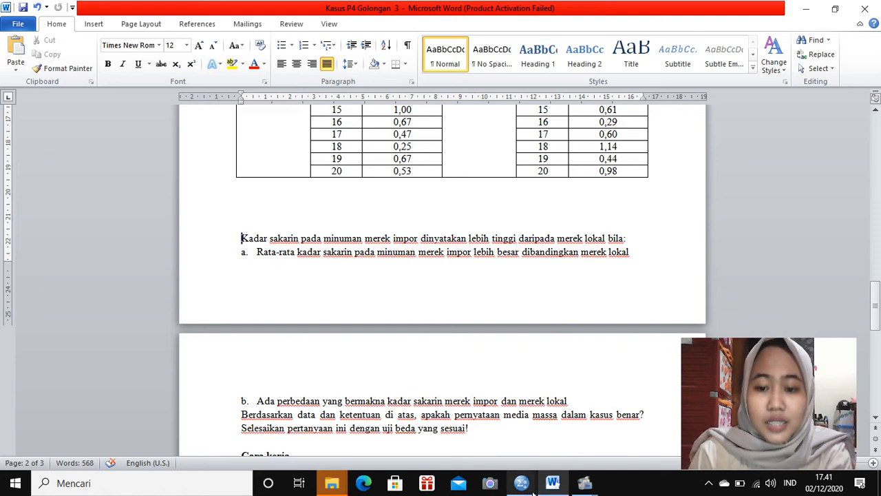
- Switch to the data kasus 2 untuk normalitas file in SPSS and review its variable definitions and data values
mouse_move(528, 490)
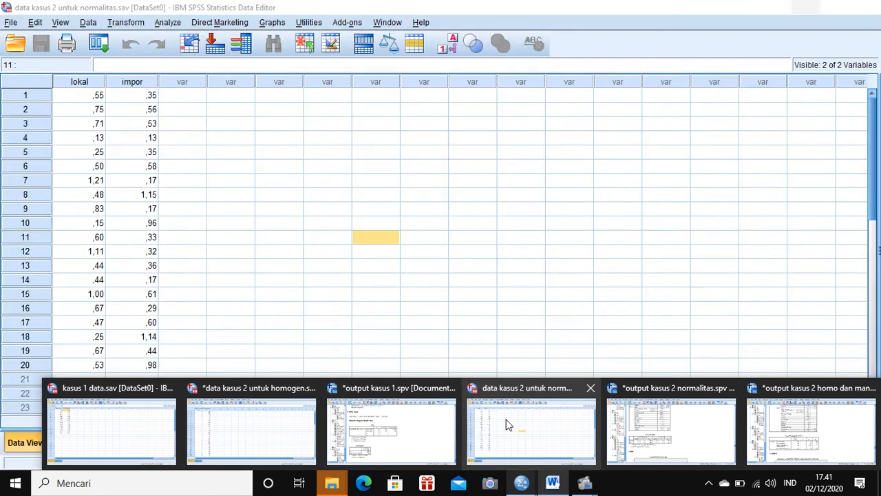
click(506, 423)
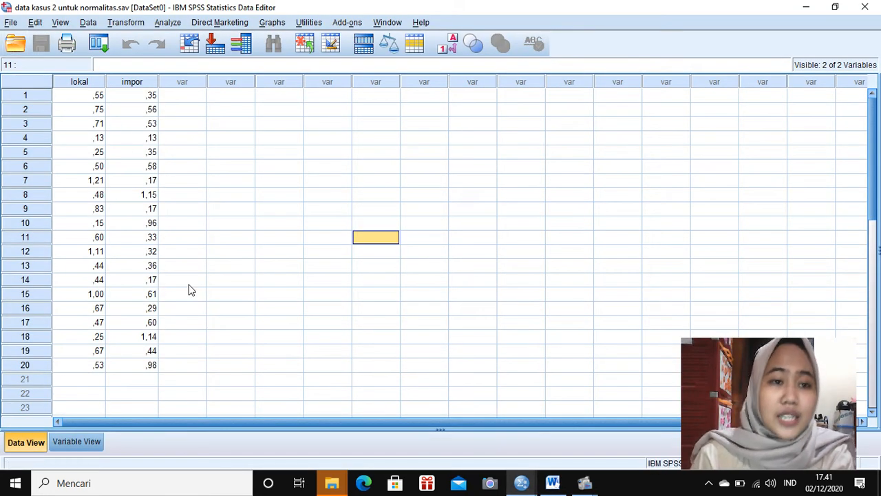
click(76, 442)
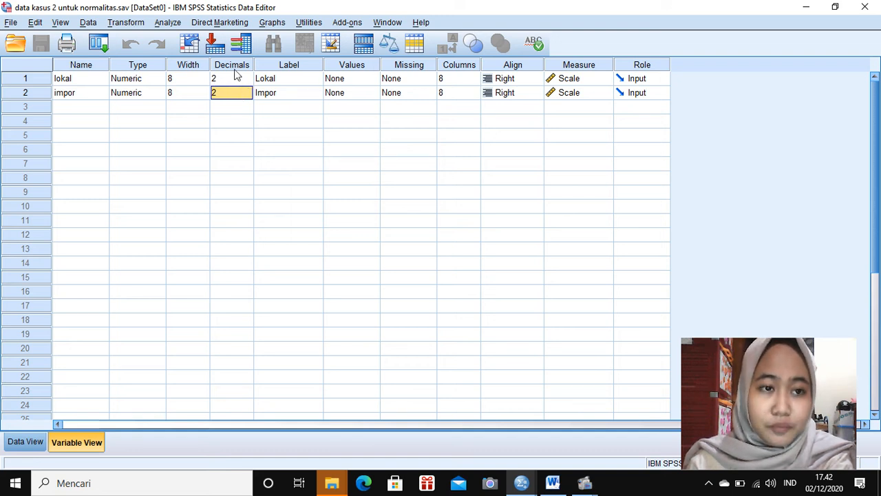
click(8, 444)
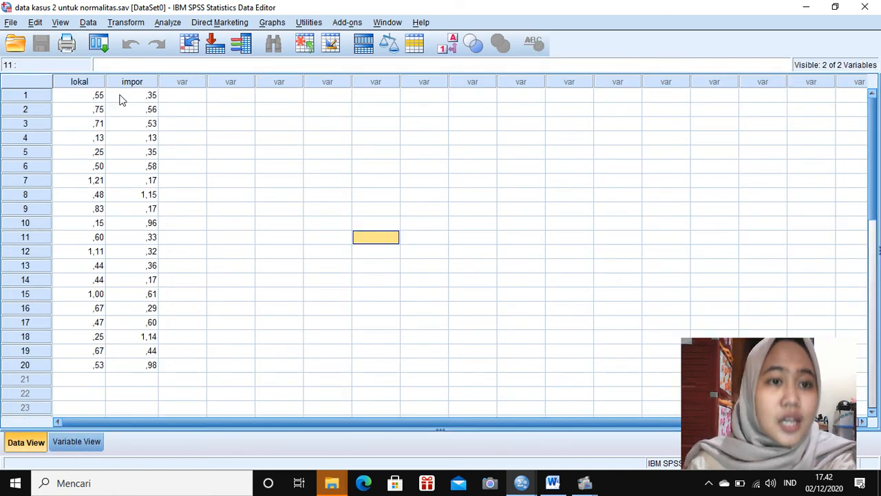
- Run Explore on Lokal and Impor as dependents, with normality plots with tests, no boxplots and both statistics and plots displayed
click(168, 23)
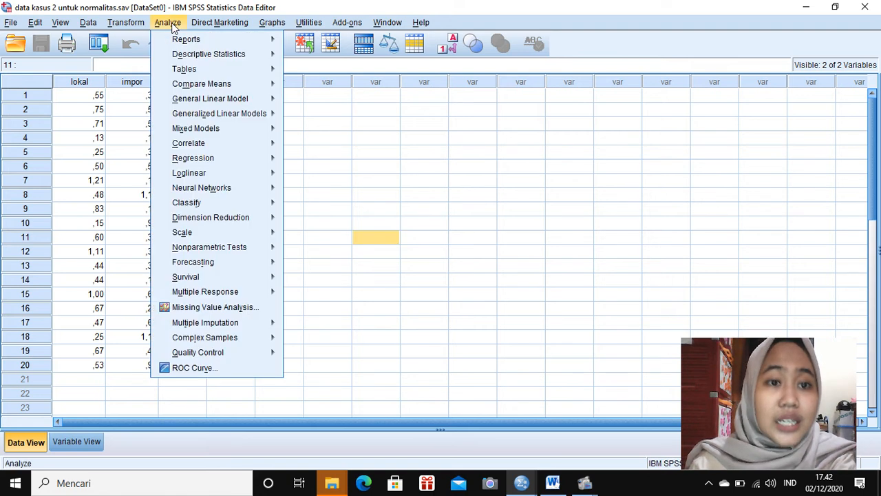
mouse_move(189, 58)
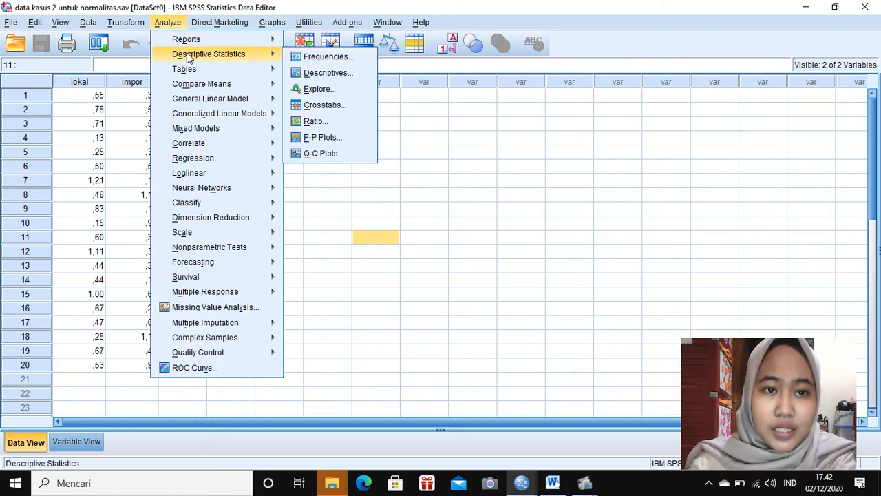
click(332, 91)
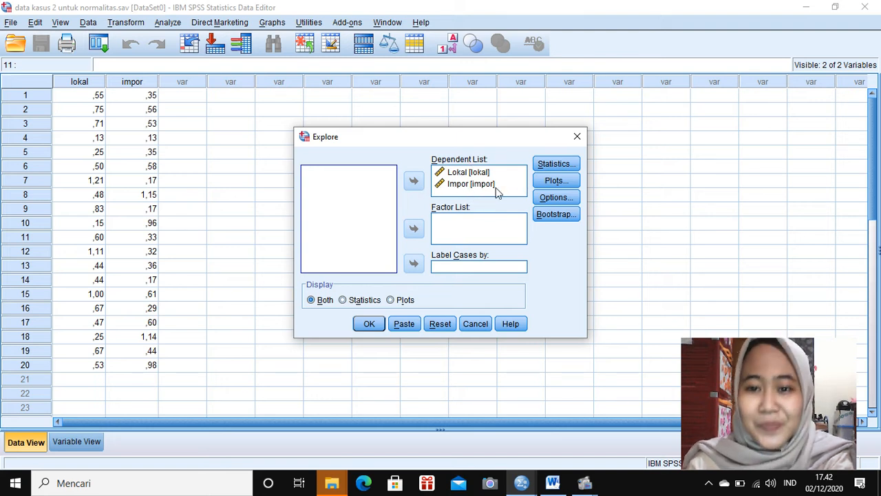
click(555, 181)
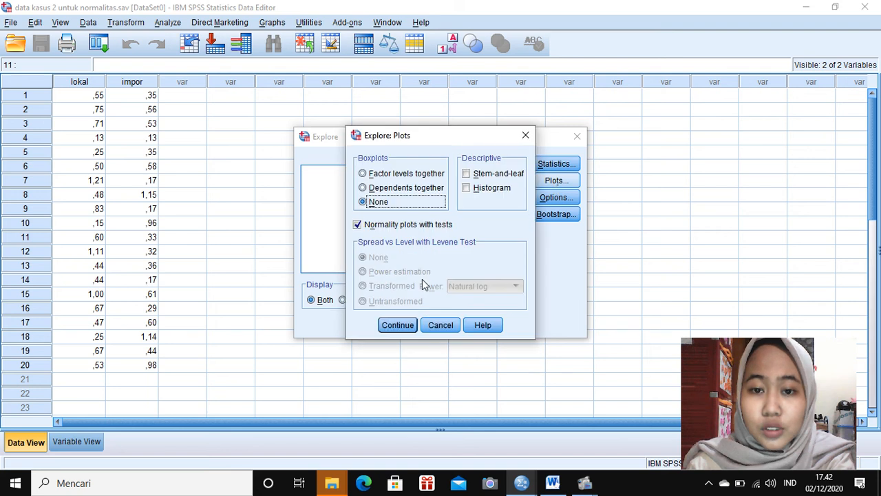
click(397, 326)
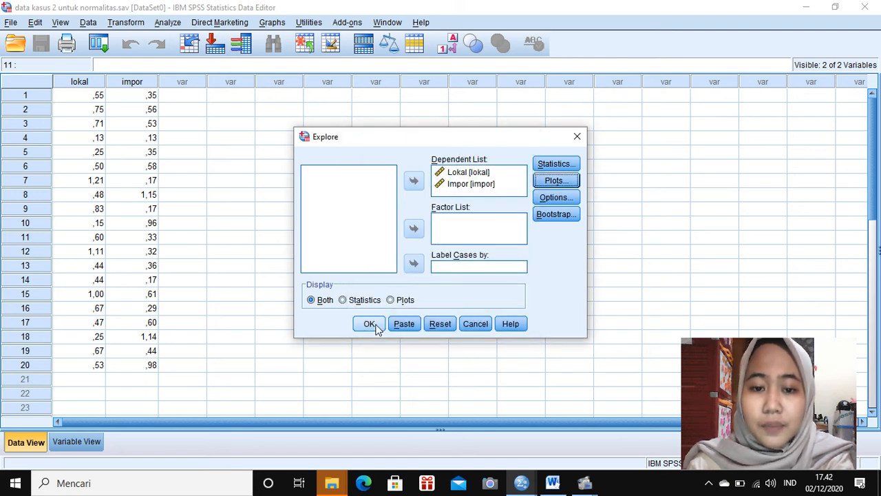
click(370, 324)
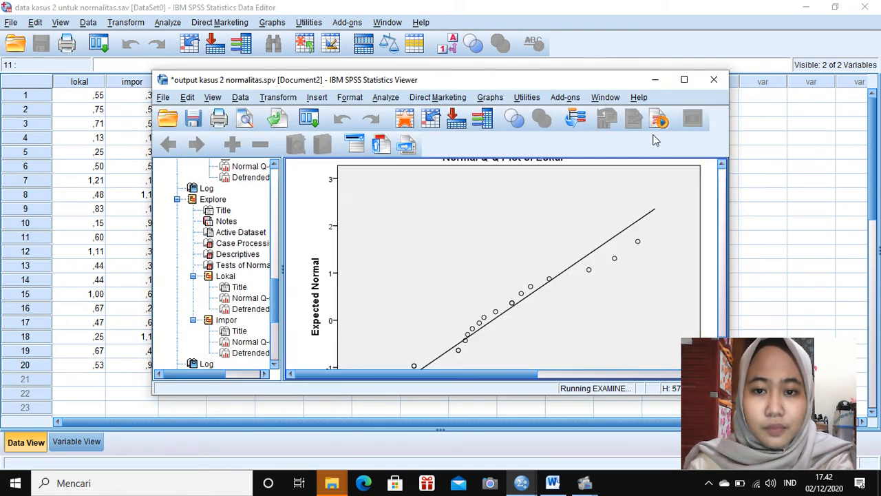
- Maximize the output viewer and examine the Tests of Normality significance values and the descriptive means for Lokal and Impor
click(683, 80)
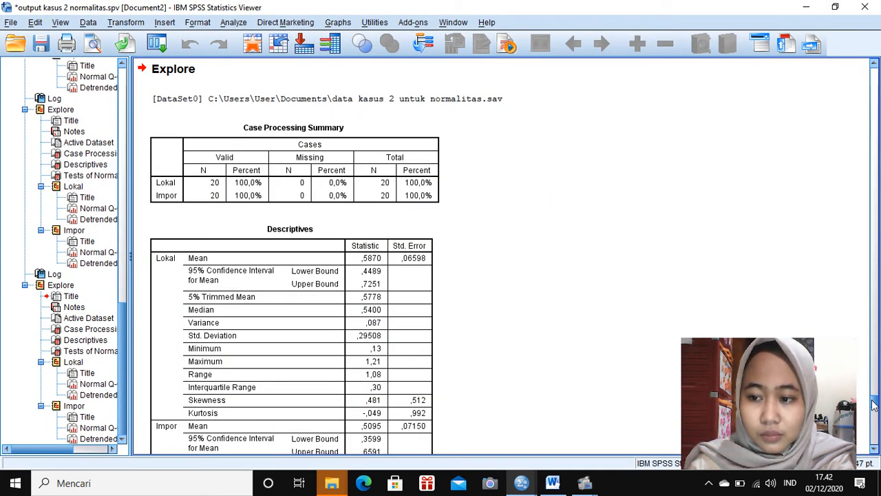
drag(873, 405, 876, 417)
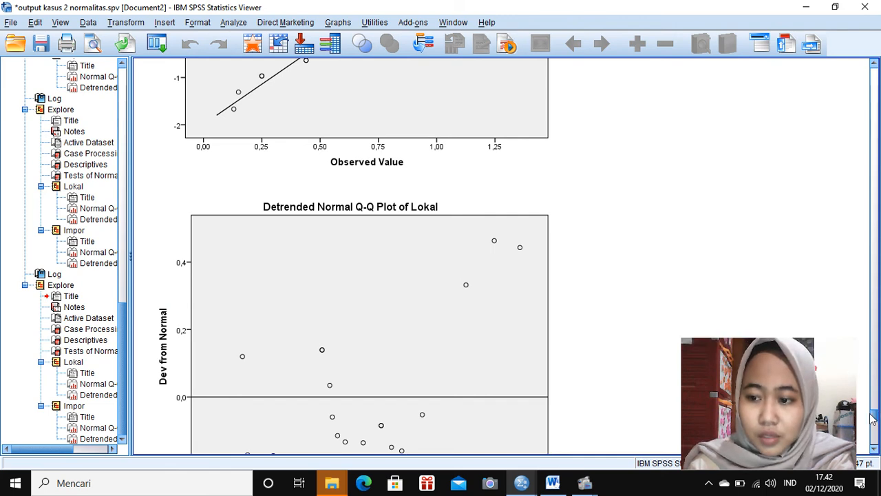
drag(873, 421, 873, 407)
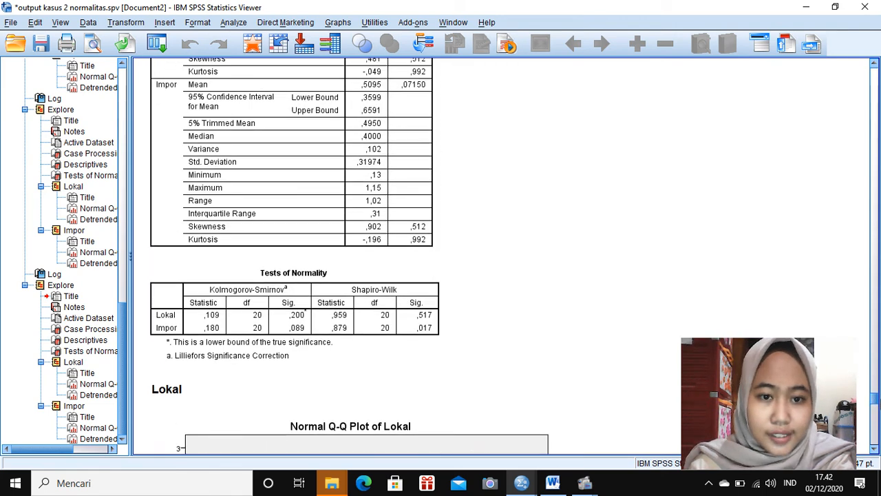
click(278, 309)
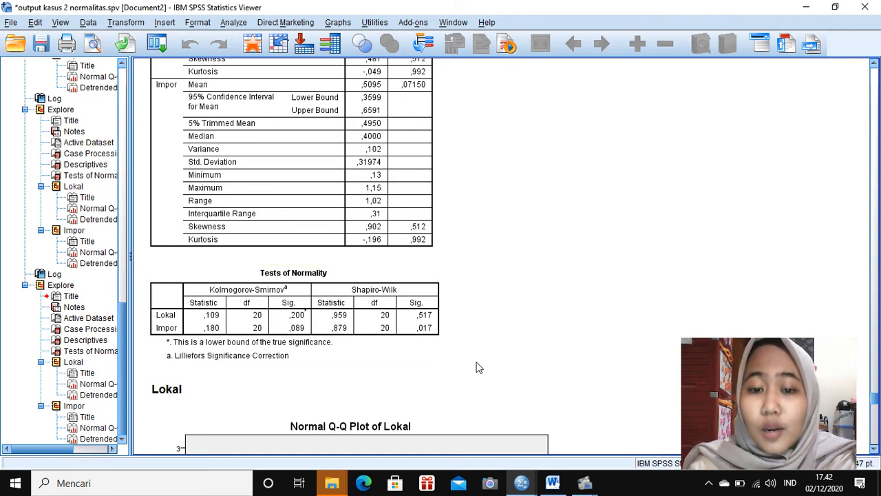
mouse_move(679, 364)
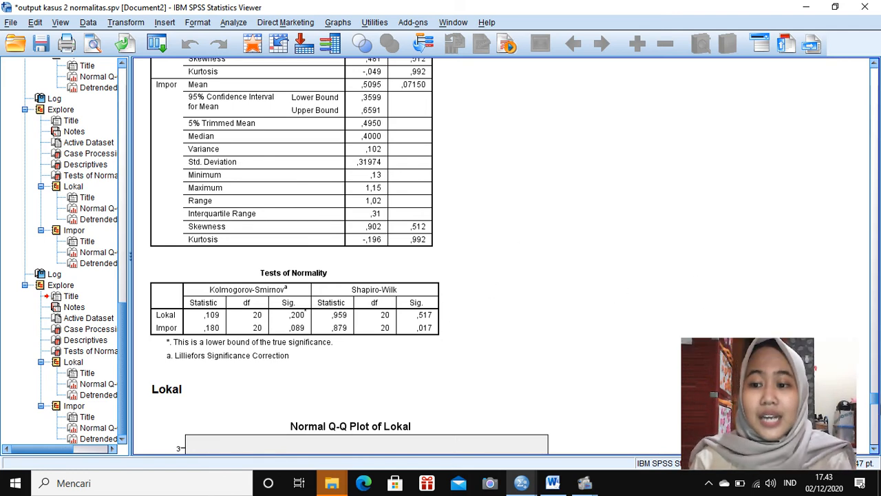
drag(874, 403, 875, 394)
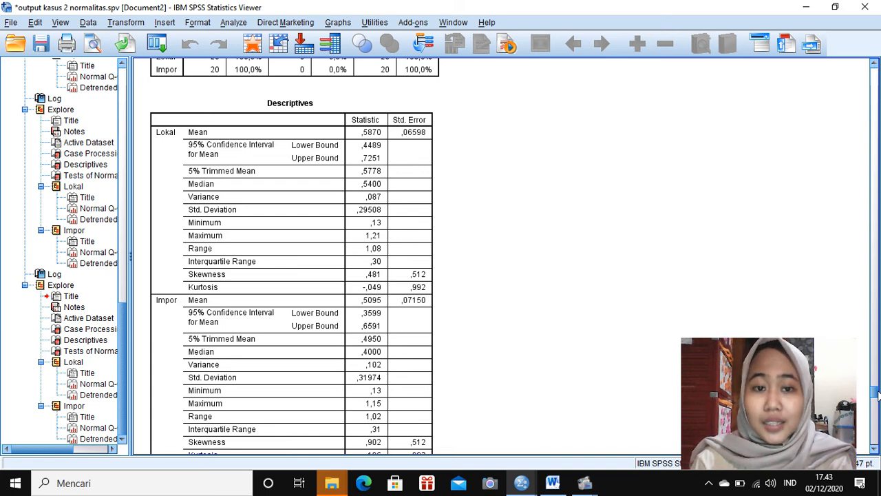
drag(875, 392, 876, 395)
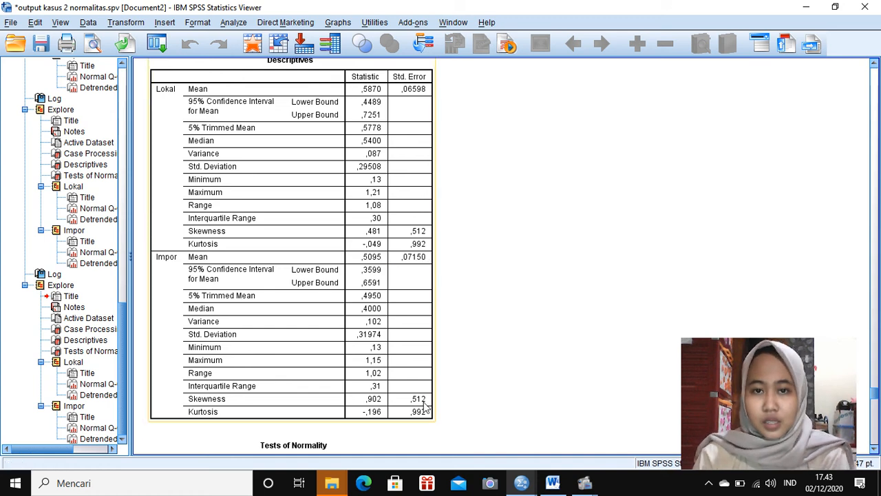
- In the data kasus 2 untuk homogen file, run Explore on % sakarin by Merk minuman, using the Levene test with Power estimation
mouse_move(523, 485)
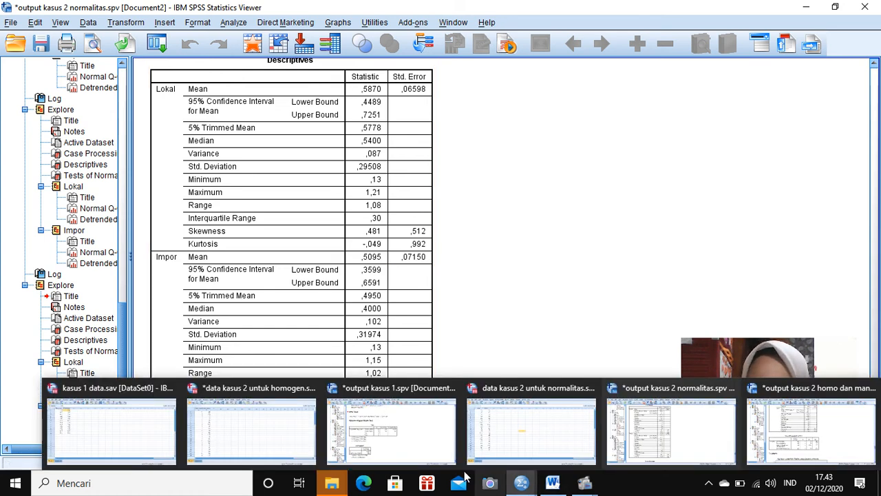
click(236, 434)
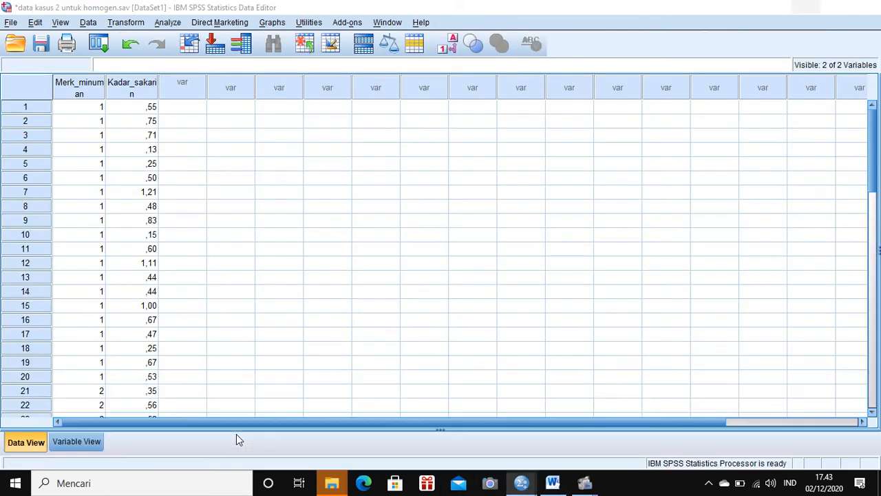
click(169, 23)
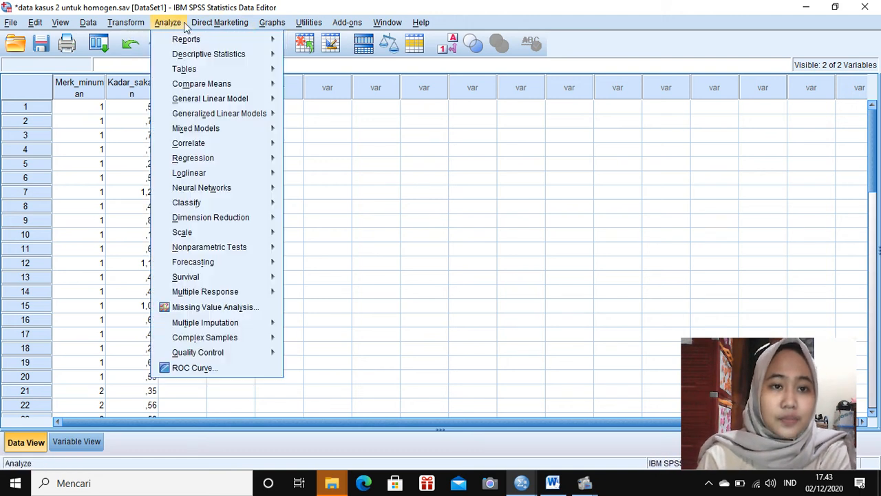
mouse_move(200, 59)
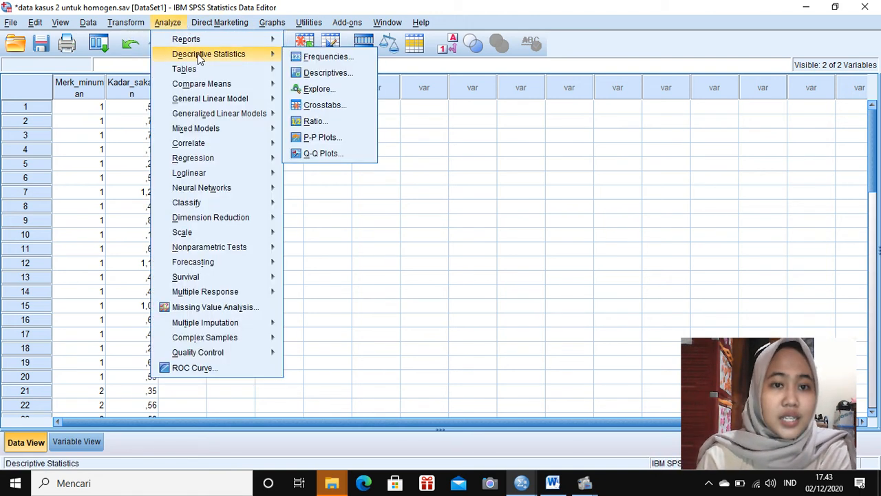
click(323, 89)
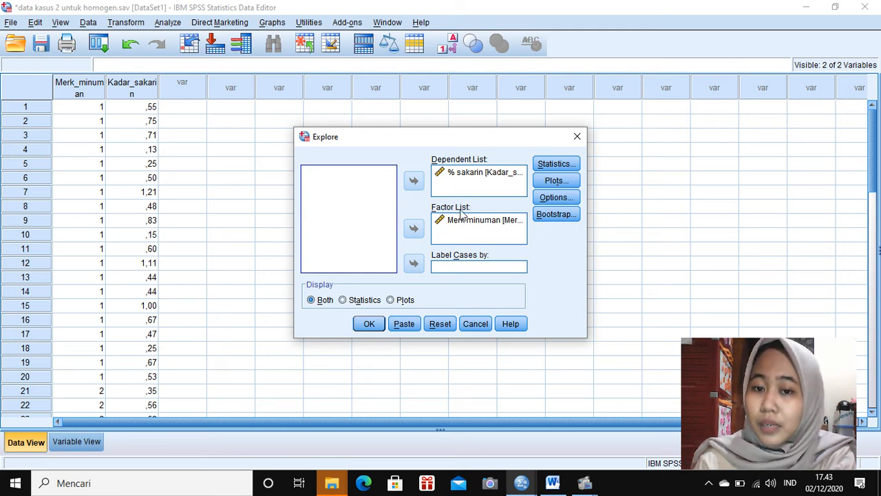
click(553, 180)
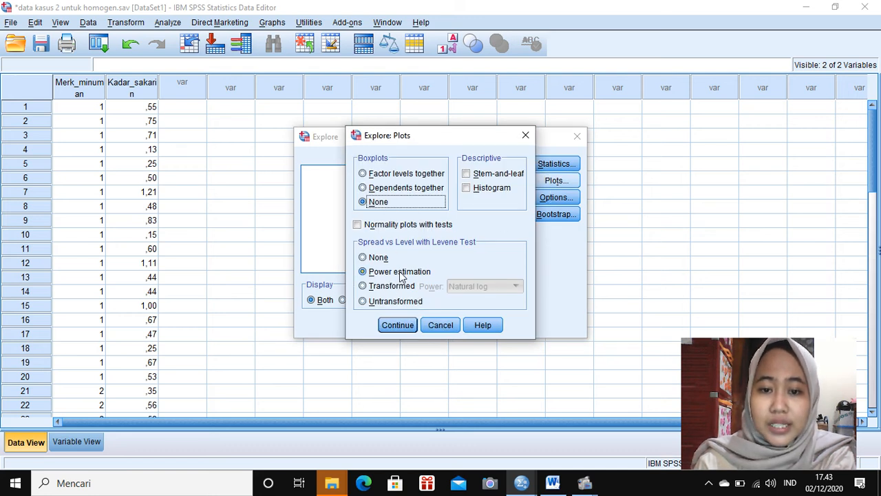
click(398, 325)
click(368, 324)
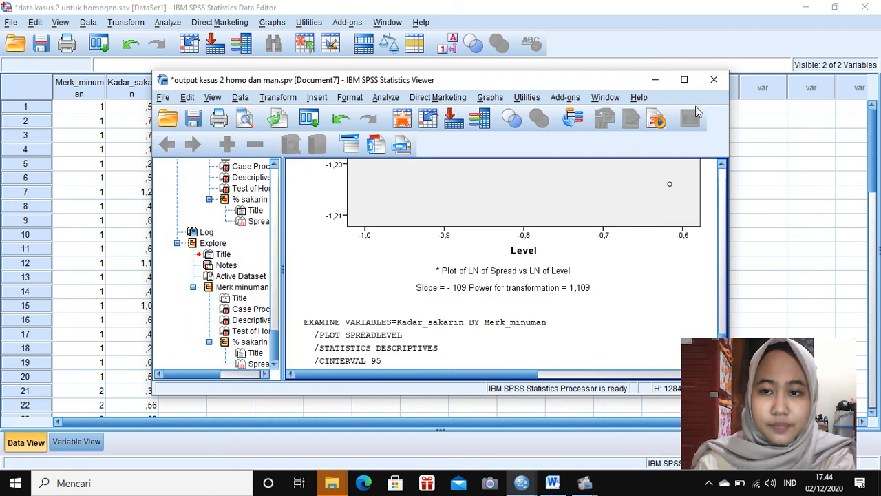
- Maximize the output viewer, examine the Descriptives and Test of Homogeneity of Variance tables, and minimize the output window
click(684, 79)
click(869, 236)
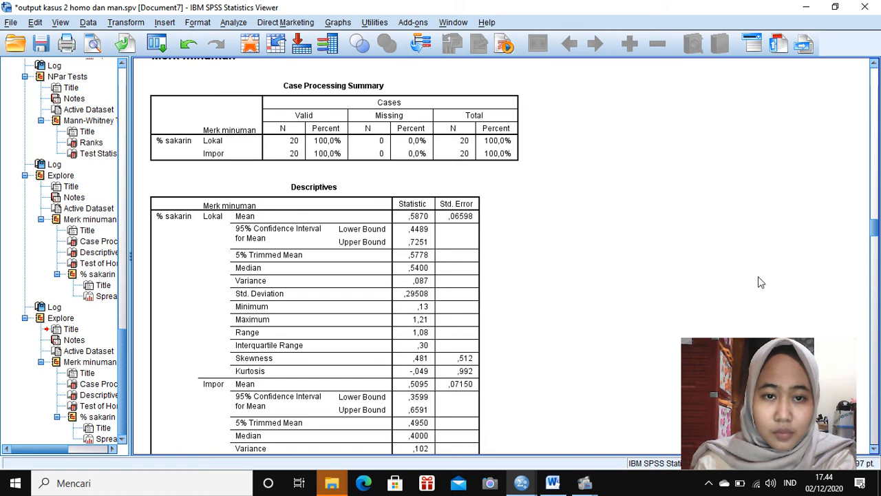
drag(877, 233, 877, 251)
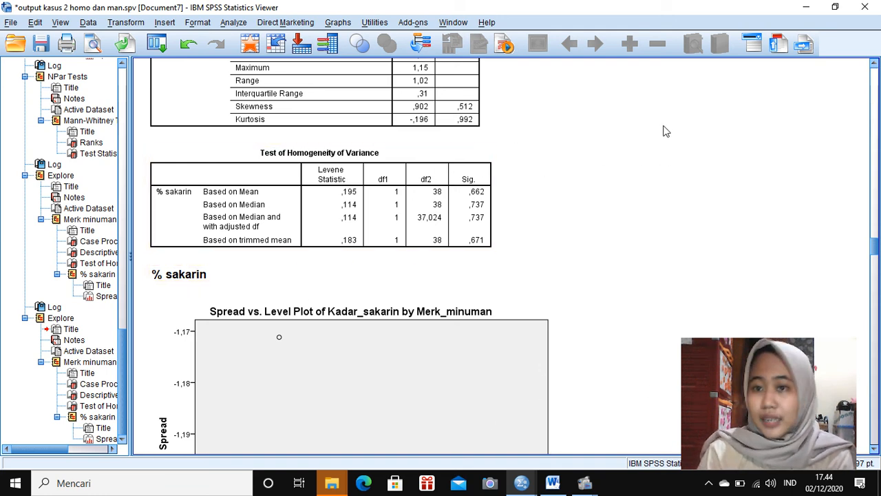
click(807, 8)
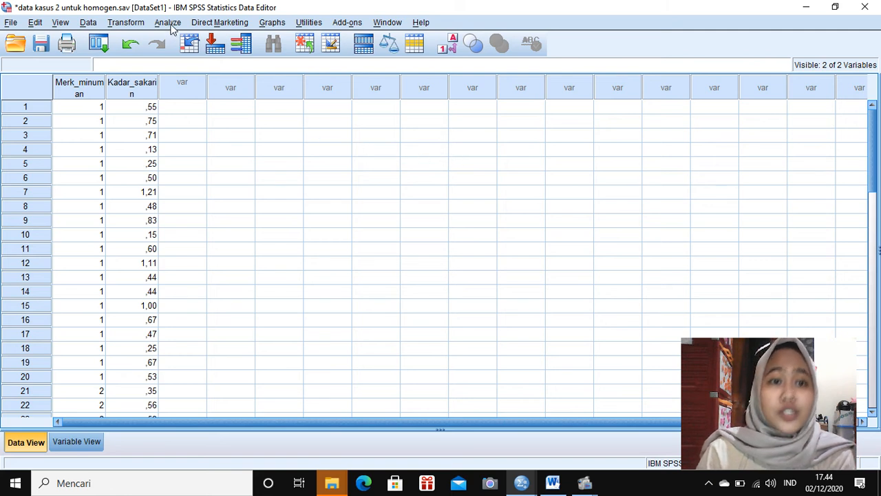
- Open the legacy nonparametric test for two independent samples and remove the previously assigned test and grouping variables
click(168, 23)
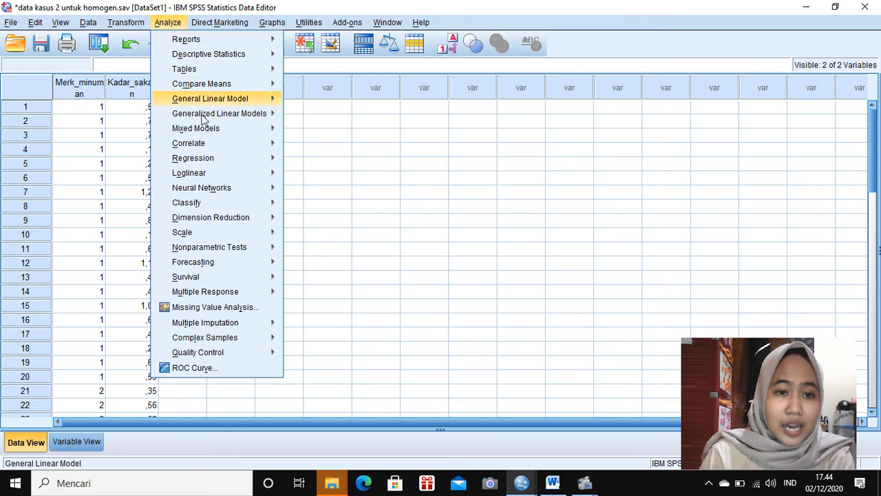
mouse_move(236, 248)
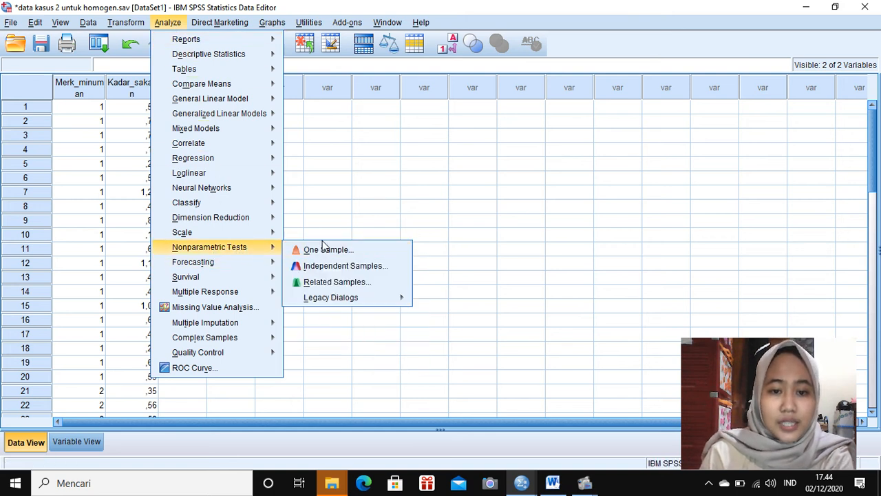
mouse_move(336, 303)
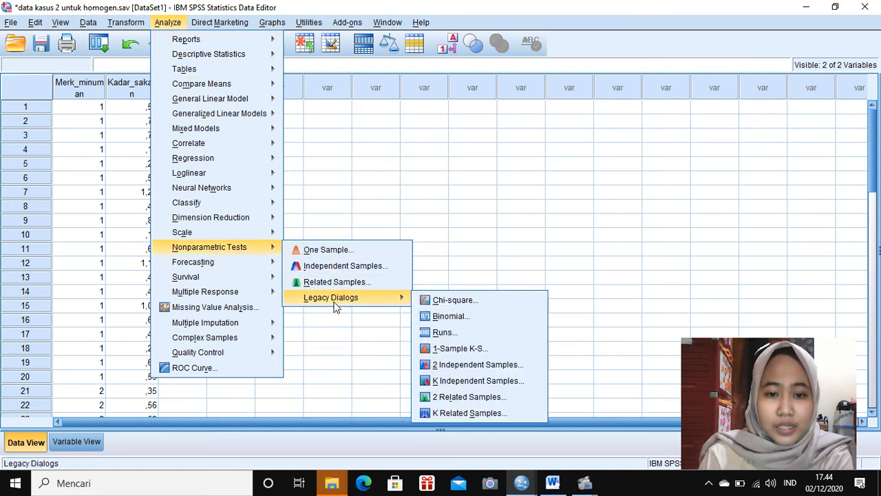
click(515, 364)
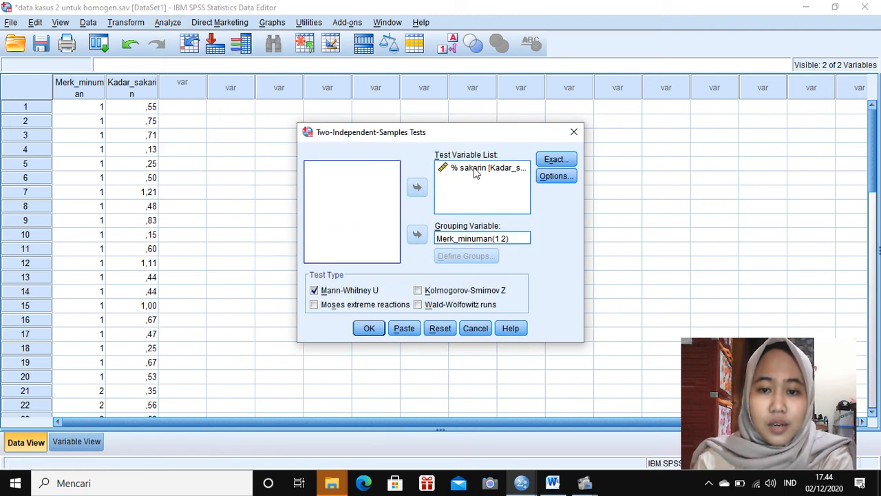
click(457, 172)
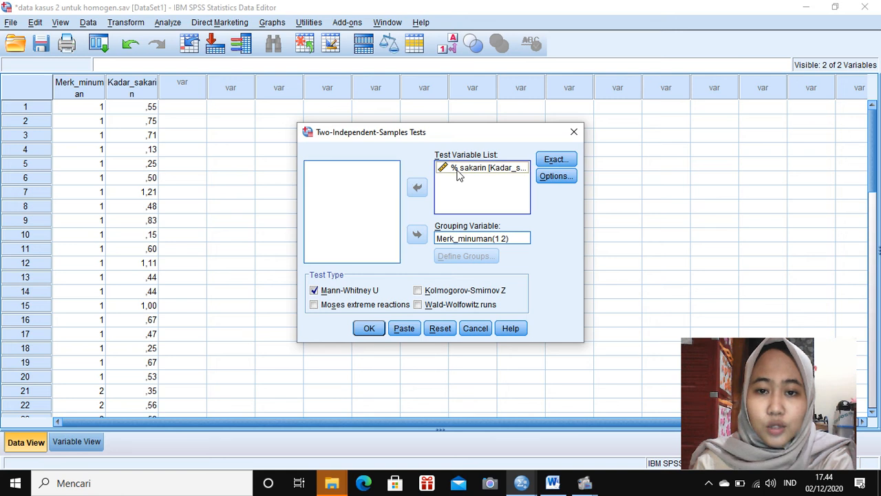
click(417, 187)
click(446, 241)
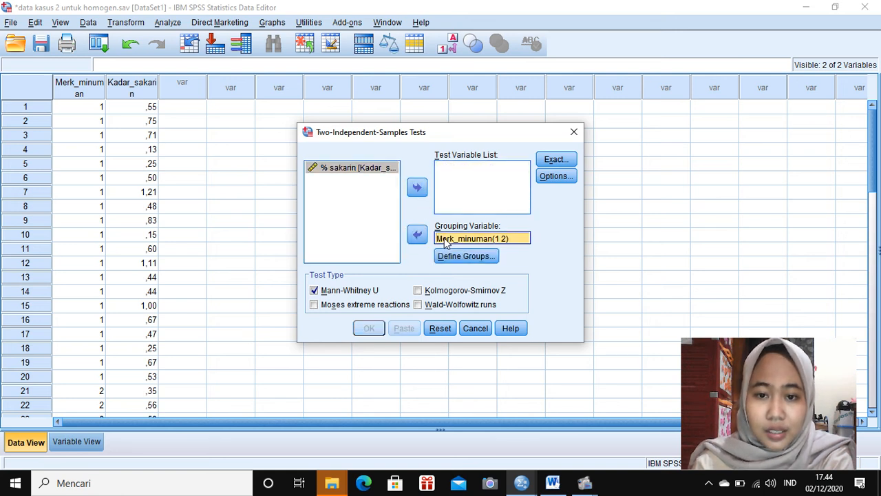
click(417, 234)
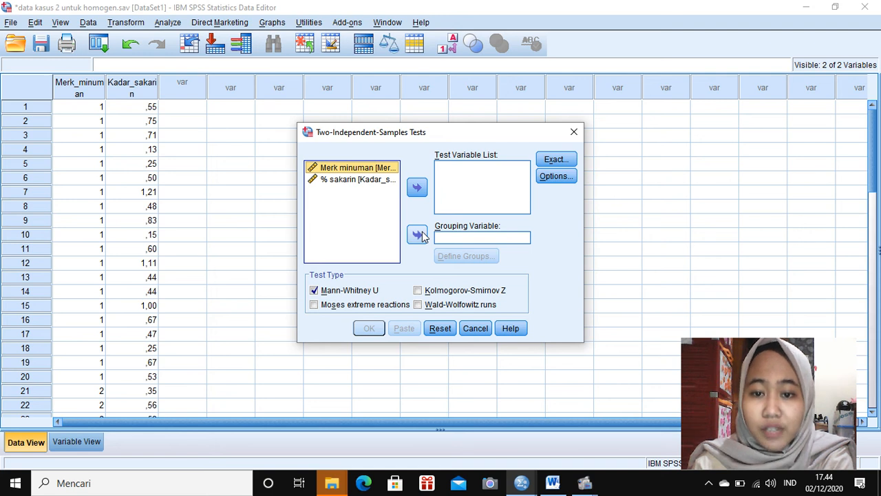
- Assign % sakarin as the test variable and Merk minuman as the grouping variable for the two-independent-samples test
click(418, 235)
click(374, 170)
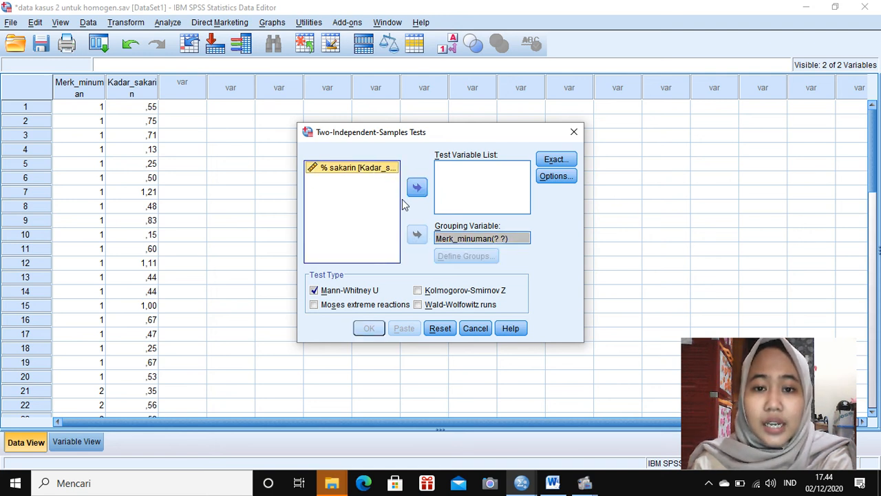
click(421, 192)
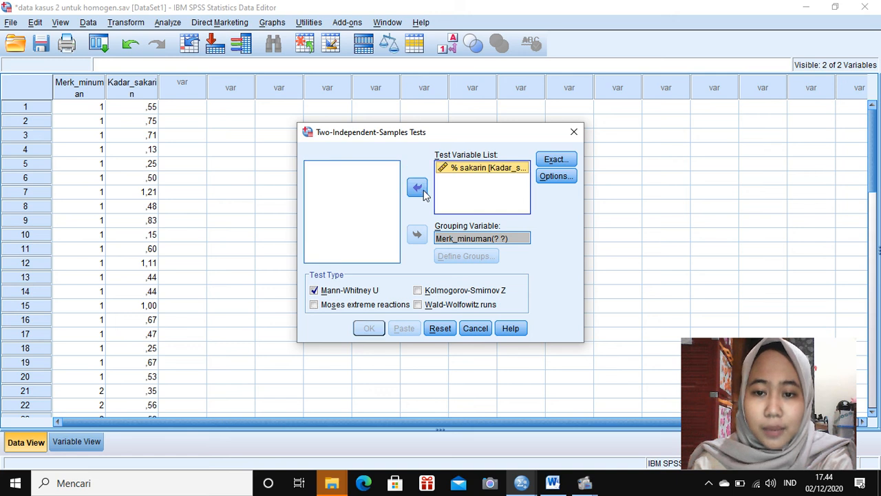
click(466, 237)
double_click(466, 238)
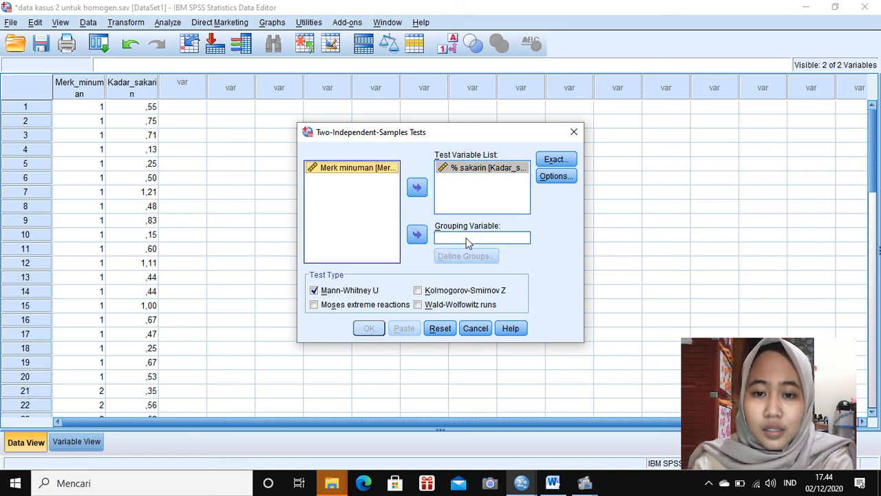
click(417, 235)
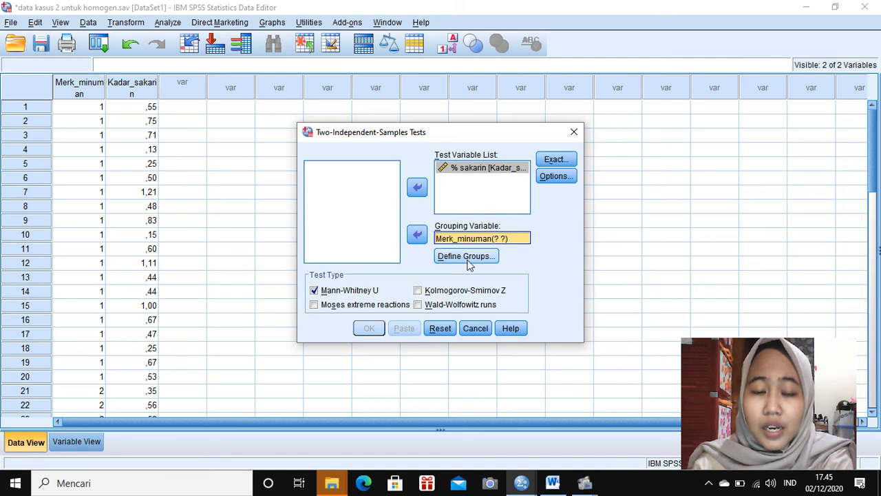
- Define the Merk minuman groups as 1 and 2, and run the Mann-Whitney U test with the Asymptotic only method
click(470, 259)
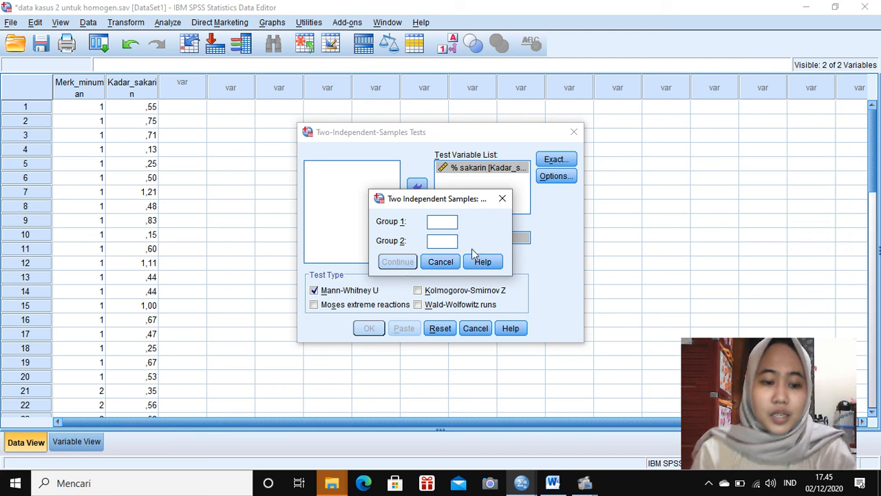
text(1 )
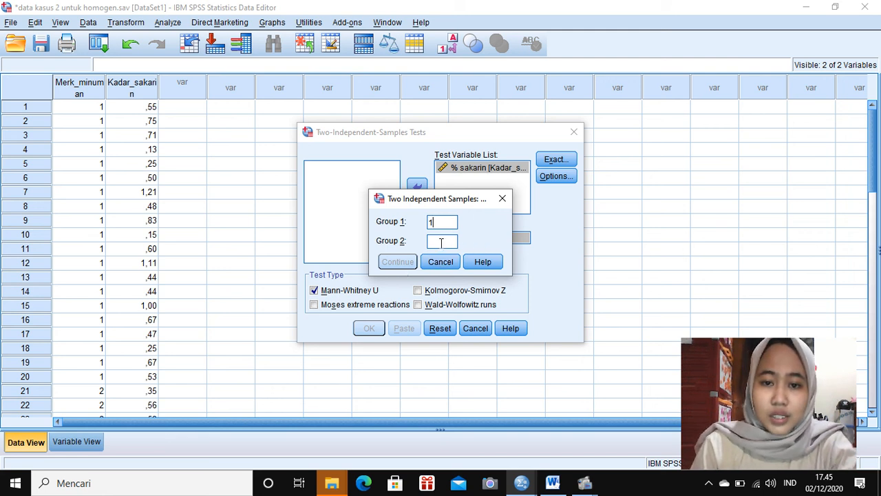
text(2)
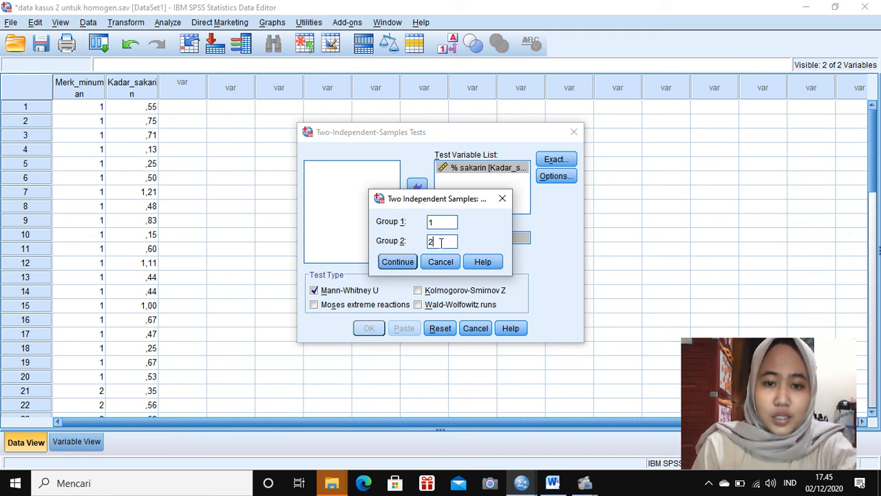
click(397, 261)
click(555, 161)
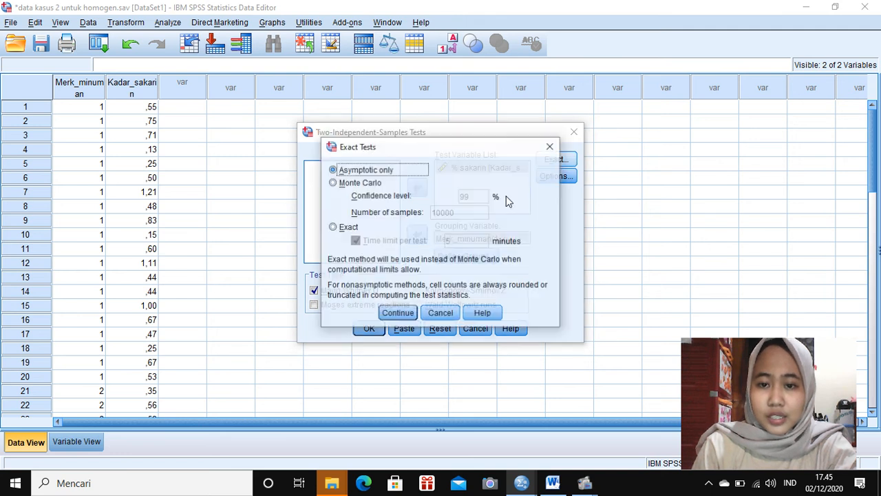
click(393, 315)
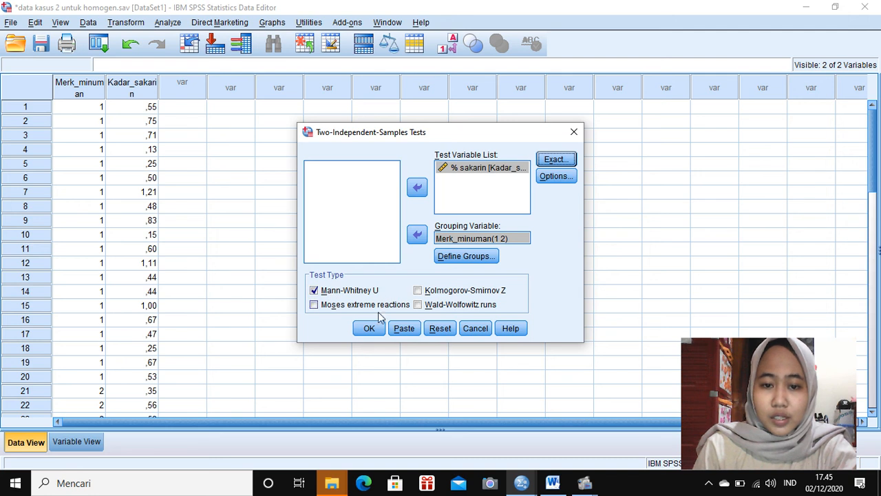
click(369, 328)
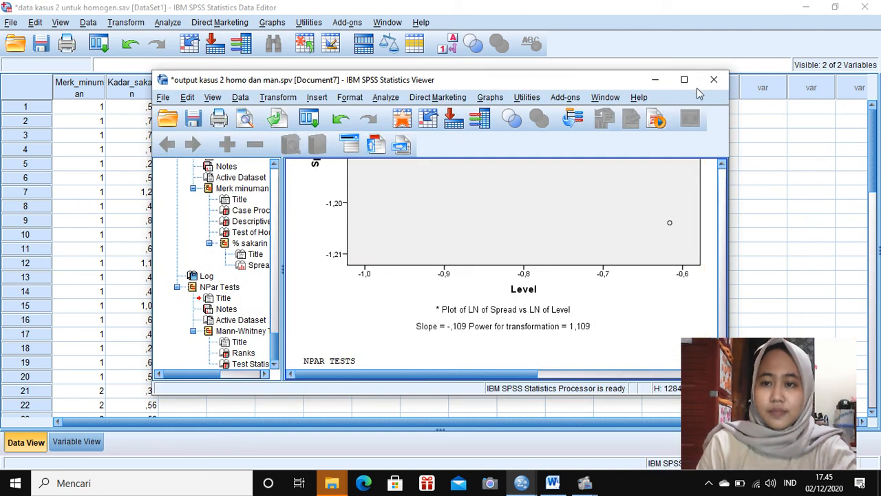
- Maximize the output viewer, examine the Mann-Whitney Ranks and Test Statistics significance values, and minimize the output window
click(686, 80)
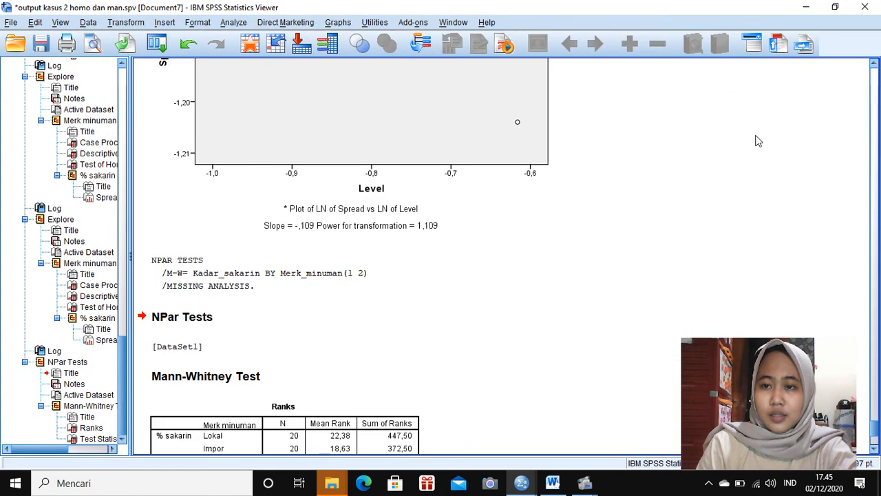
click(875, 218)
click(877, 219)
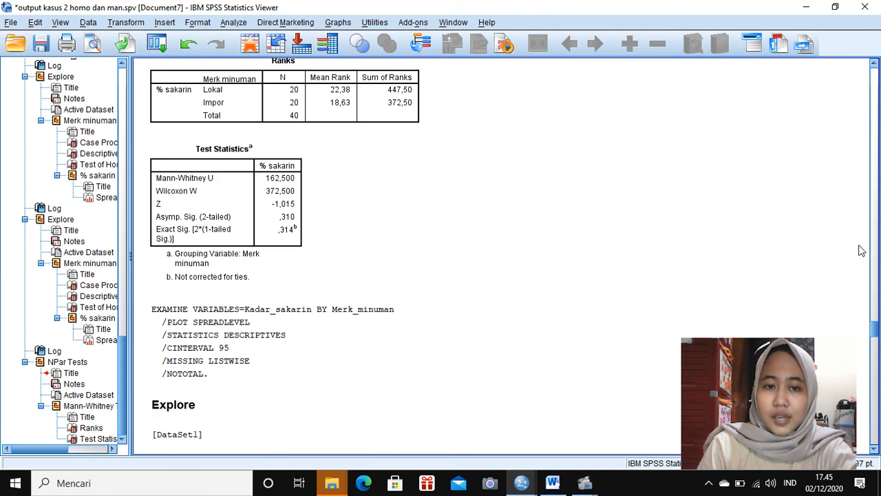
click(292, 230)
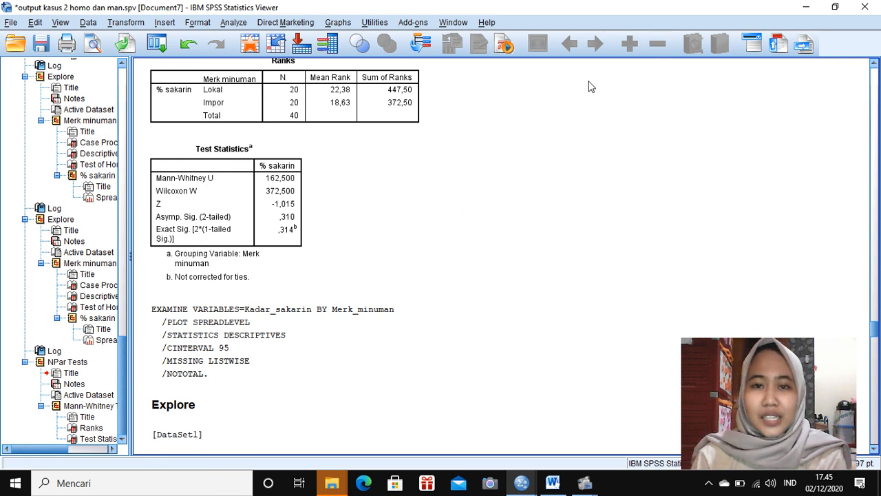
click(796, 7)
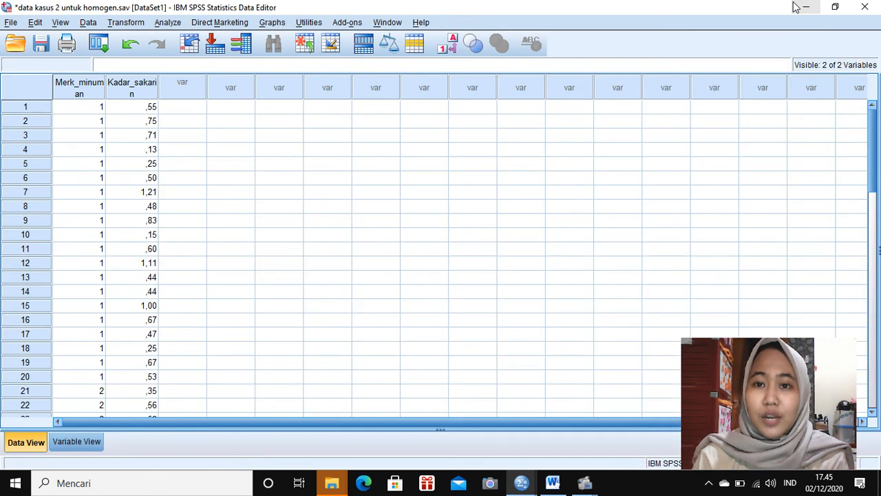